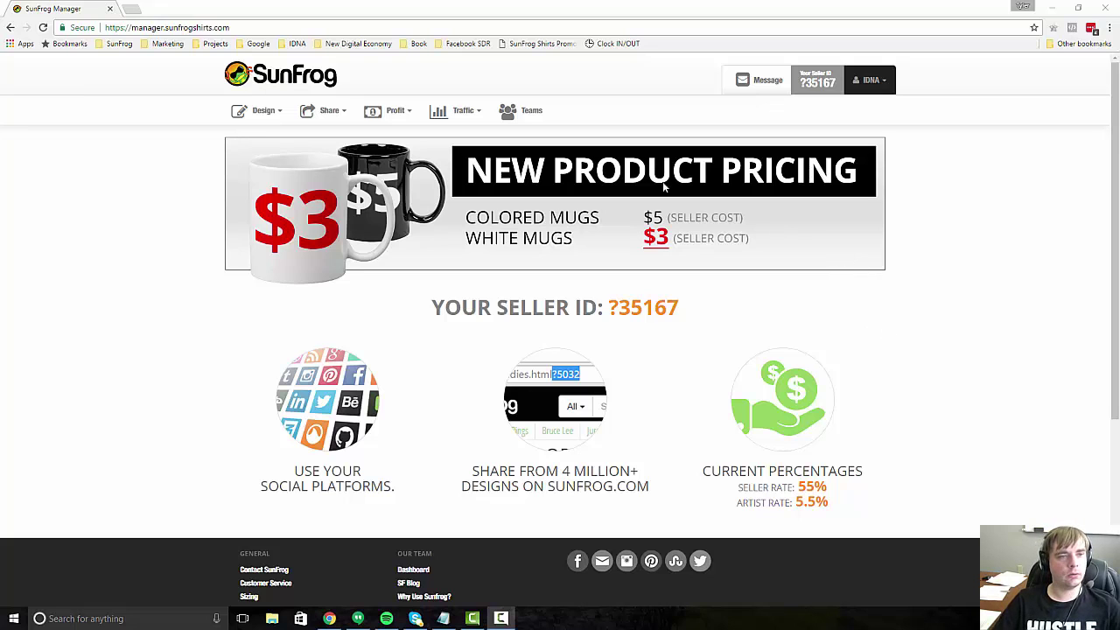
- Open the shirt designer and choose Ladies Tee as the shirt style
{"action": "left_click", "coordinate": [278, 118]}
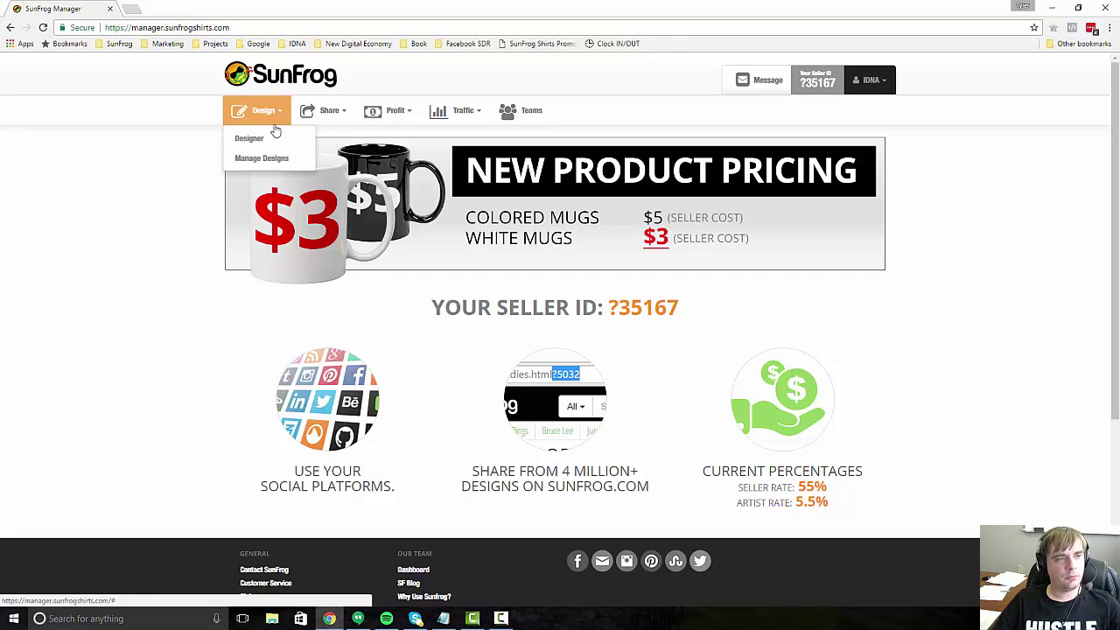
{"action": "left_click", "coordinate": [261, 139]}
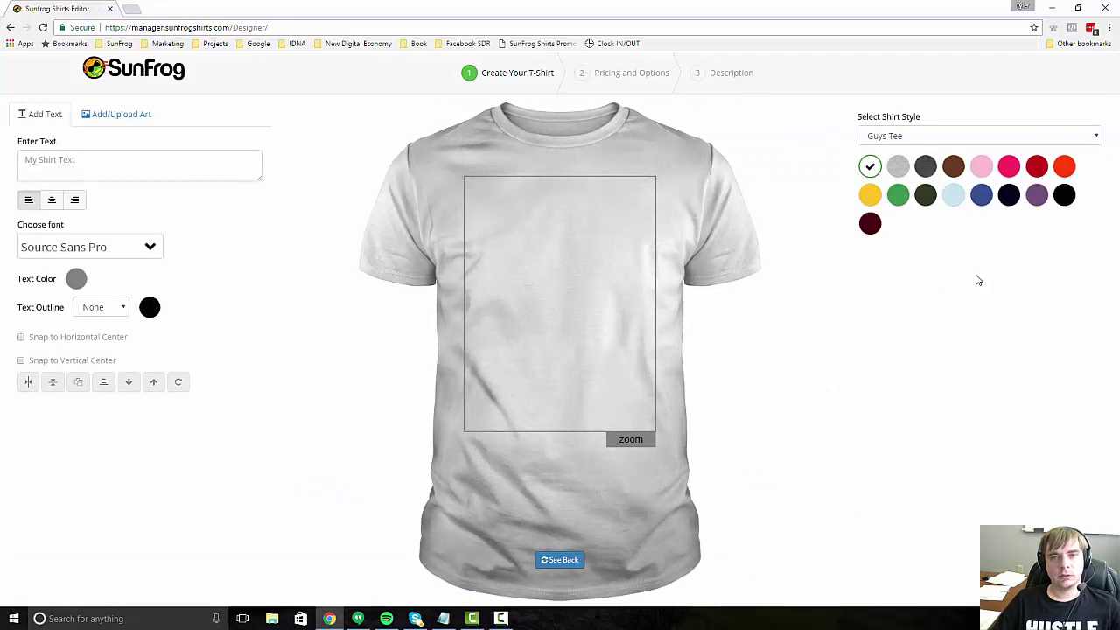
{"action": "left_click", "coordinate": [959, 142]}
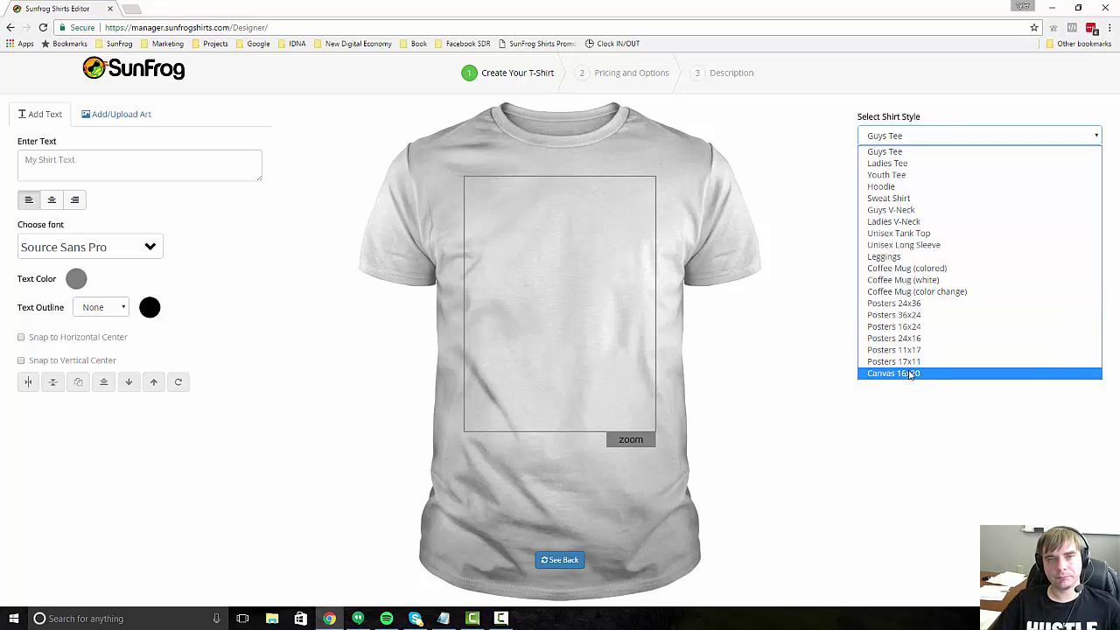
{"action": "left_click", "coordinate": [900, 165]}
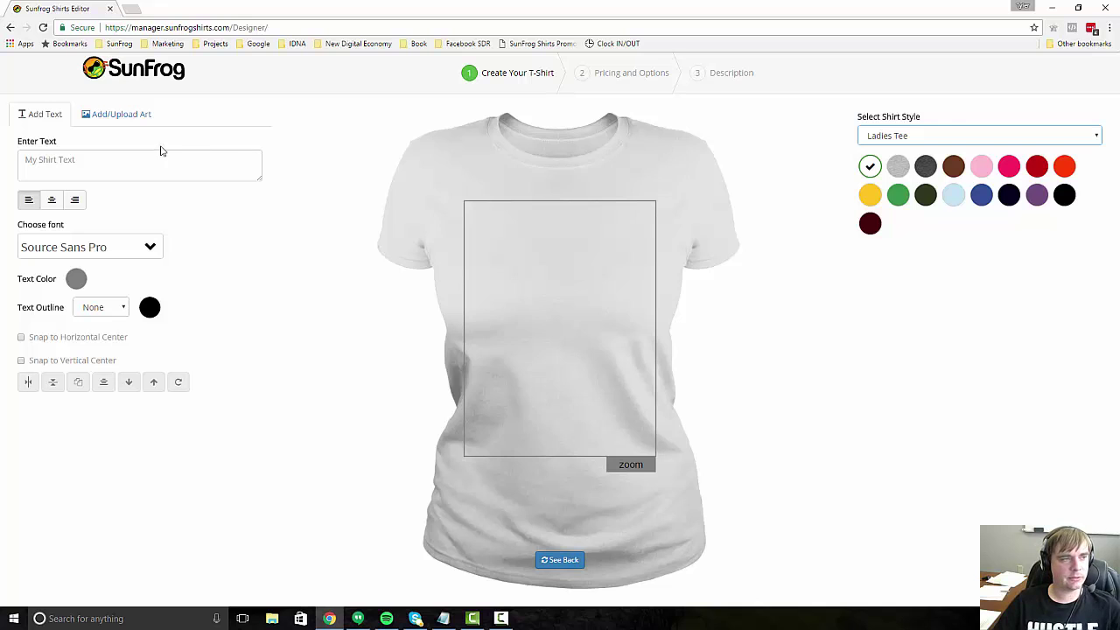
- Set the text font to Athletic from the Sports category and the text color to black (000000)
{"action": "left_click", "coordinate": [92, 252]}
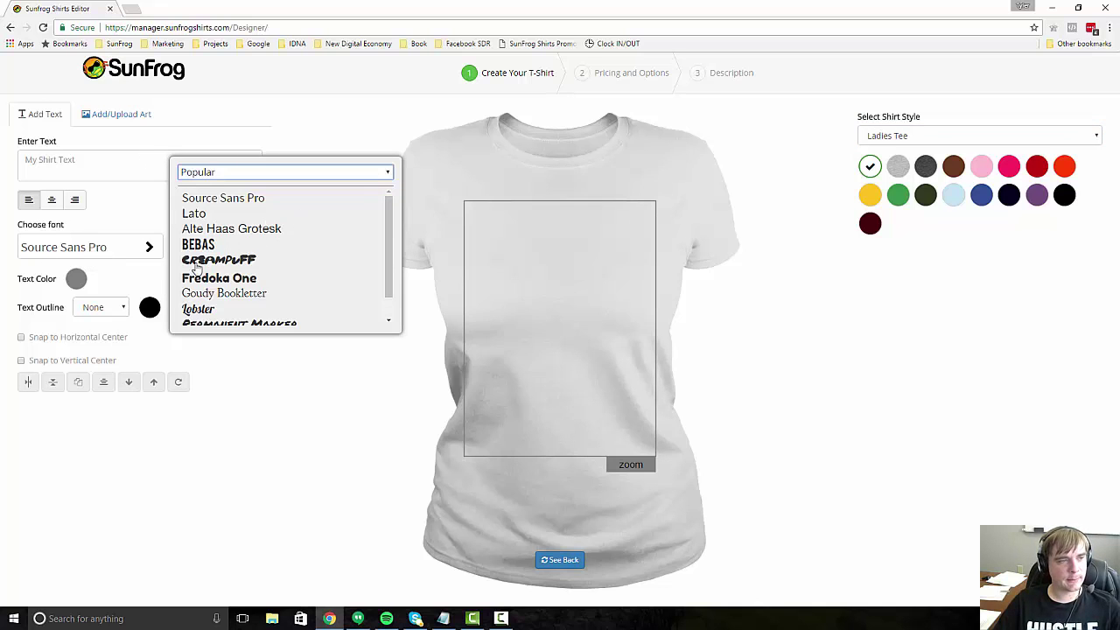
{"action": "left_click", "coordinate": [219, 176]}
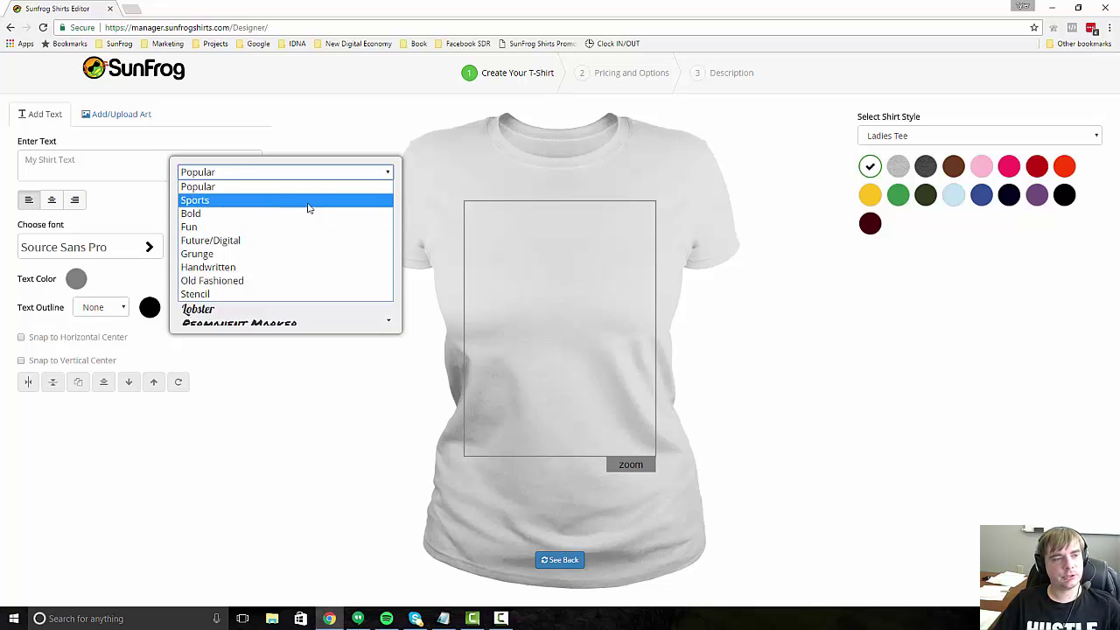
{"action": "left_click", "coordinate": [217, 203]}
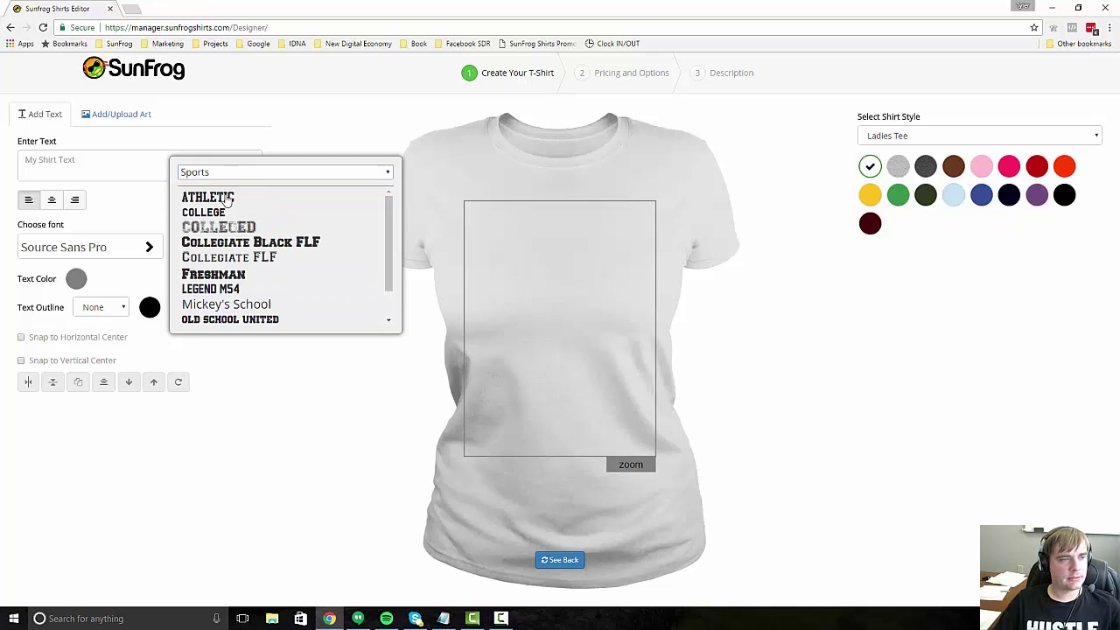
{"action": "left_click", "coordinate": [250, 201]}
{"action": "left_click", "coordinate": [75, 279]}
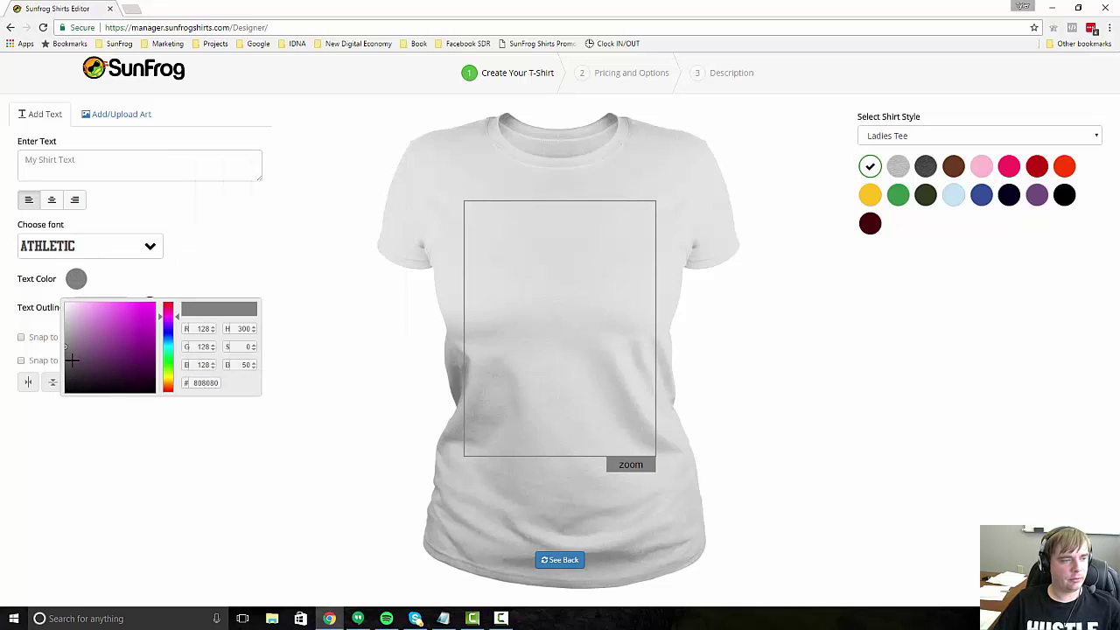
{"action": "left_click", "coordinate": [64, 349]}
{"action": "left_click_drag", "start_coordinate": [65, 355], "coordinate": [52, 413]}
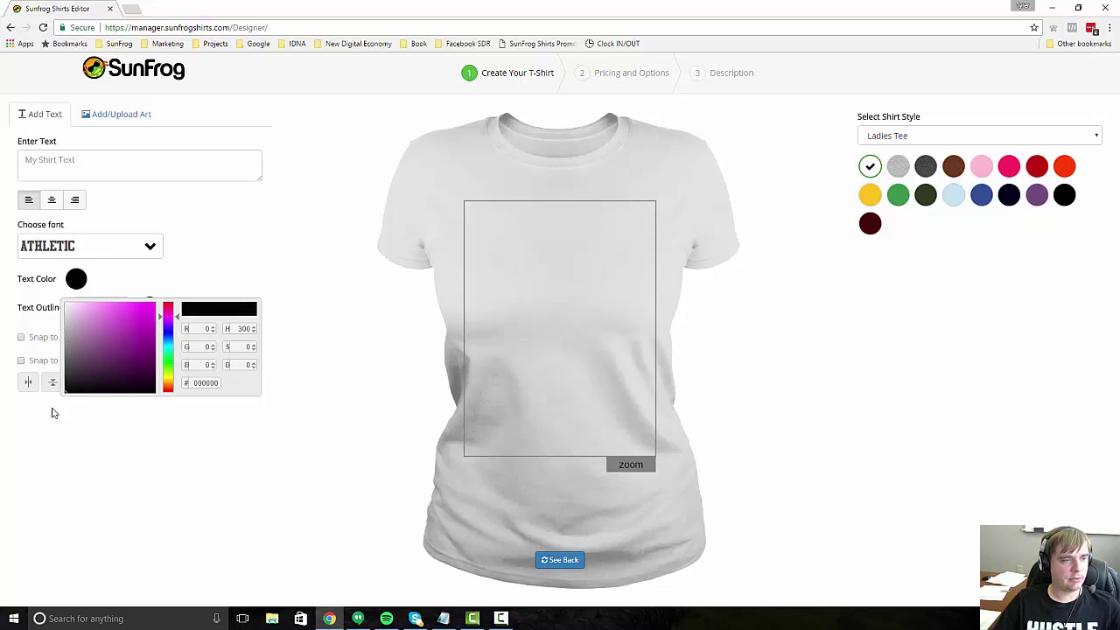
{"action": "left_click", "coordinate": [91, 471]}
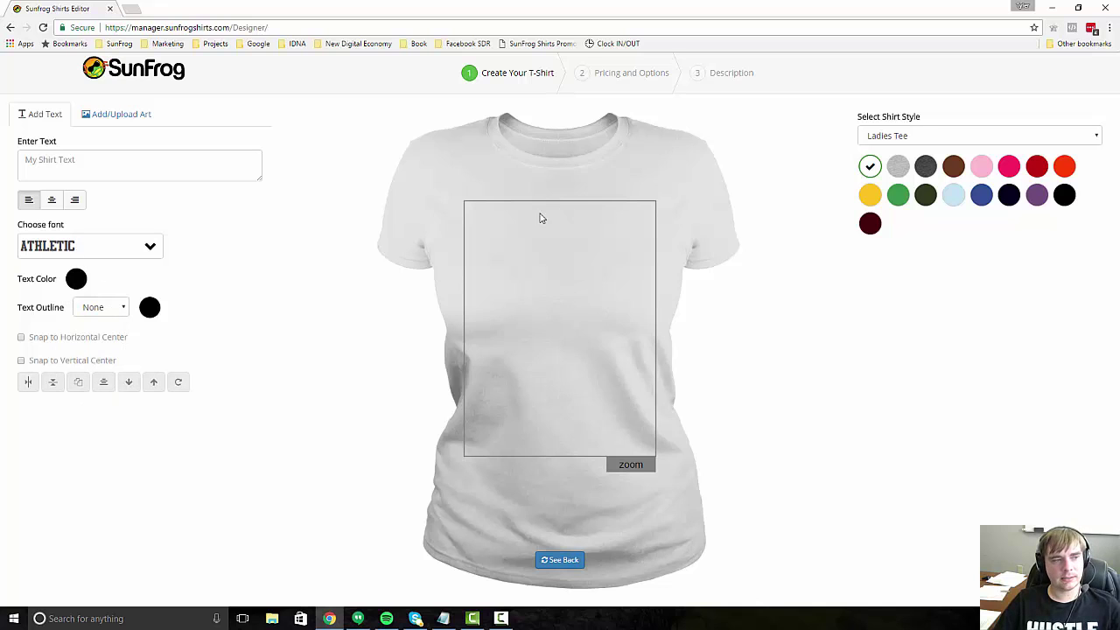
- Add the text "TEST" to the shirt, enlarge it and move it near the top of the print area
{"action": "left_click", "coordinate": [170, 170]}
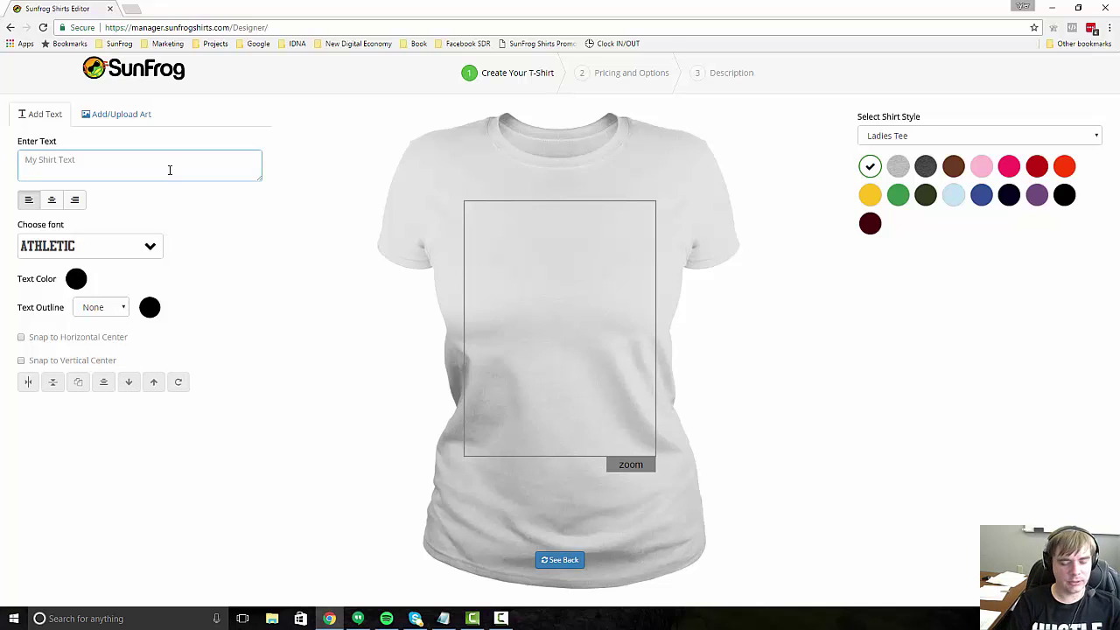
{"action": "type", "text": "TEST"}
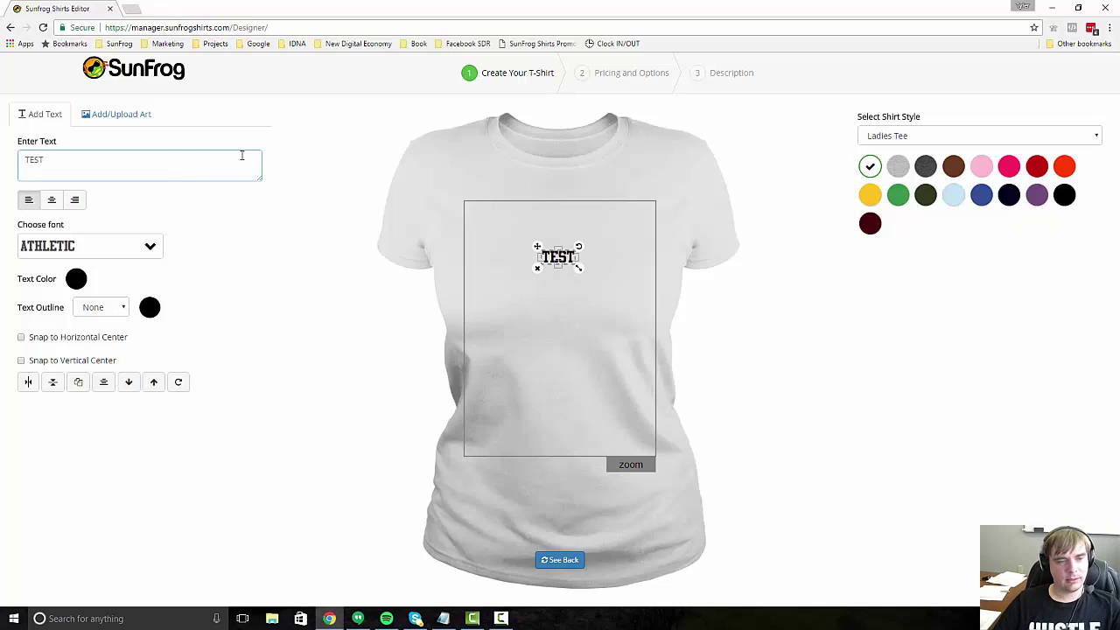
{"action": "left_click_drag", "start_coordinate": [579, 269], "coordinate": [639, 305]}
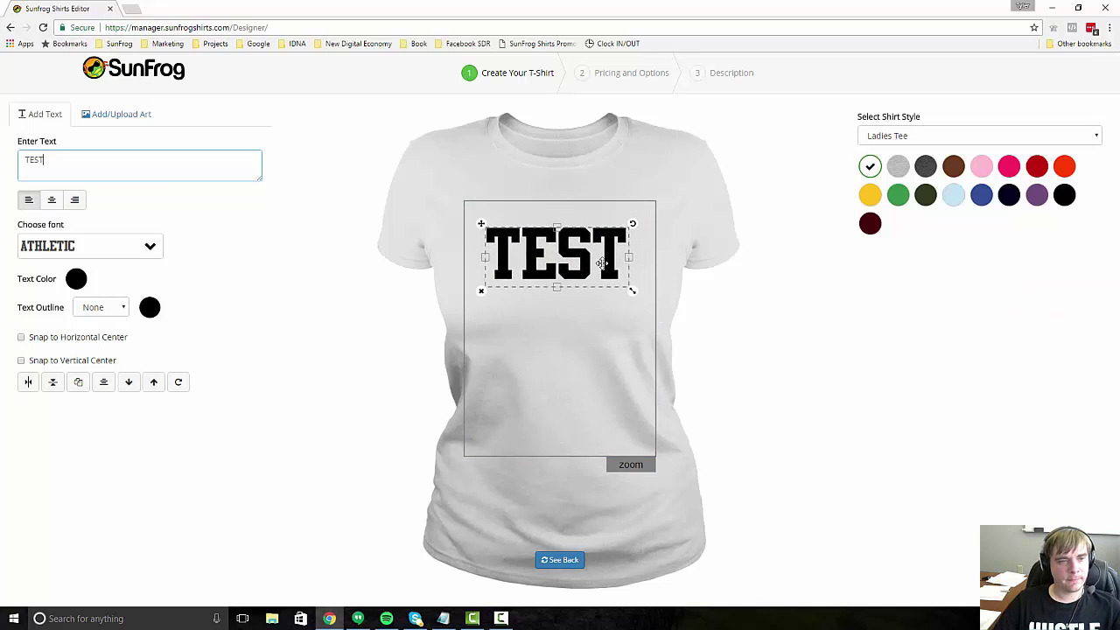
{"action": "mouse_move", "coordinate": [557, 239]}
{"action": "left_mouse_down"}
{"action": "mouse_move", "coordinate": [626, 276]}
{"action": "mouse_move", "coordinate": [640, 251]}
{"action": "mouse_move", "coordinate": [592, 218]}
{"action": "mouse_move", "coordinate": [563, 226]}
{"action": "left_mouse_up"}
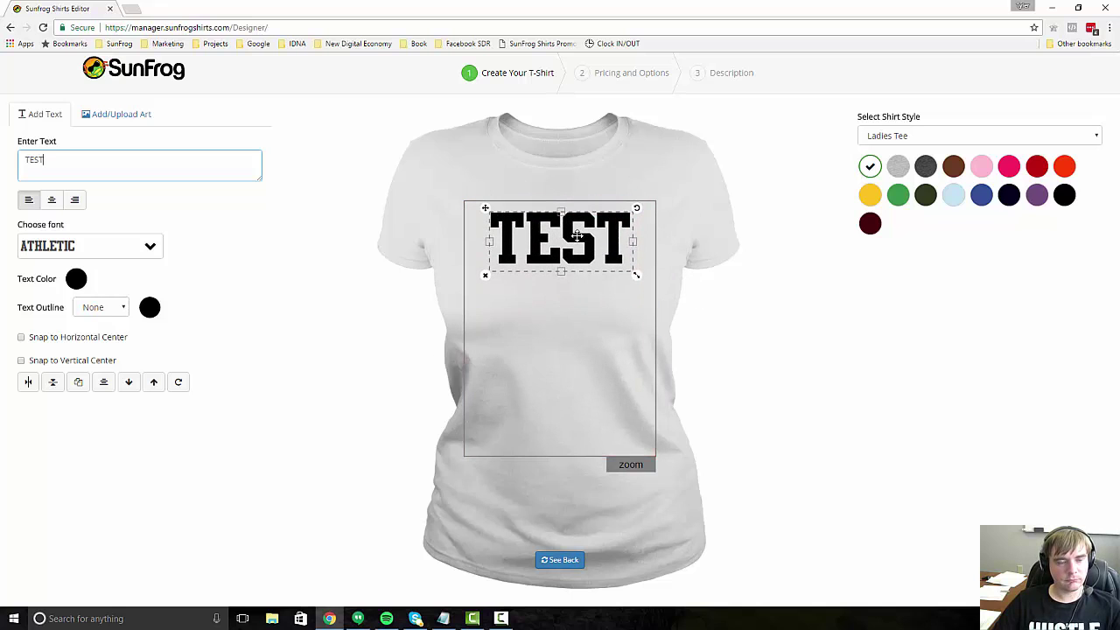
- Try the TEST text enlarged beyond the print boundary, and scale it back down to fit just inside
{"action": "left_click_drag", "start_coordinate": [636, 275], "coordinate": [659, 296]}
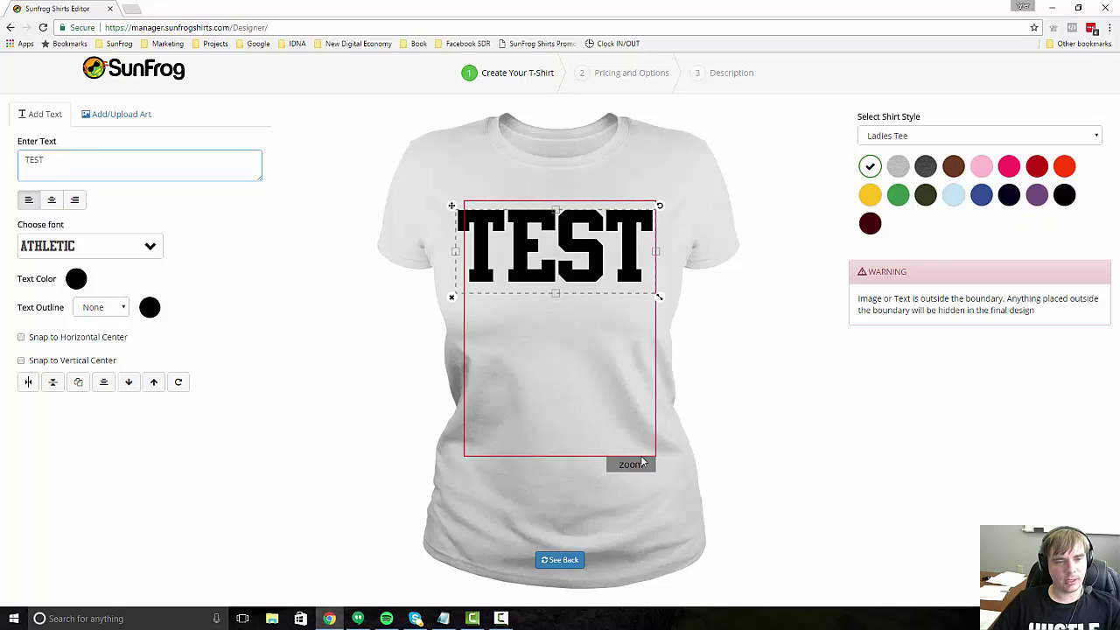
{"action": "left_click_drag", "start_coordinate": [575, 269], "coordinate": [531, 273]}
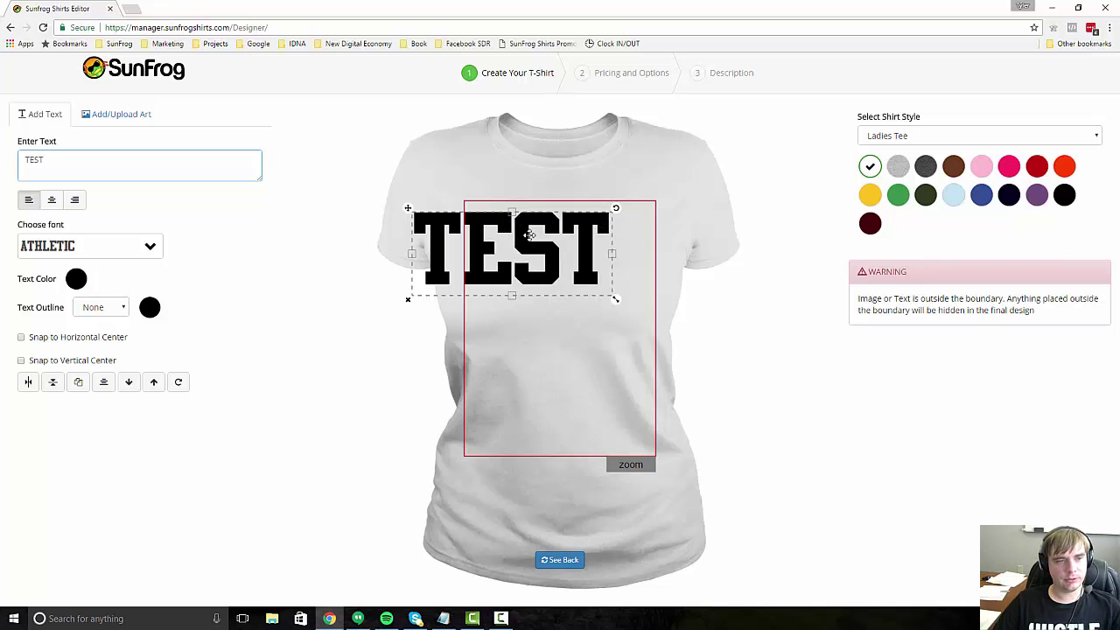
{"action": "left_click_drag", "start_coordinate": [530, 235], "coordinate": [567, 240]}
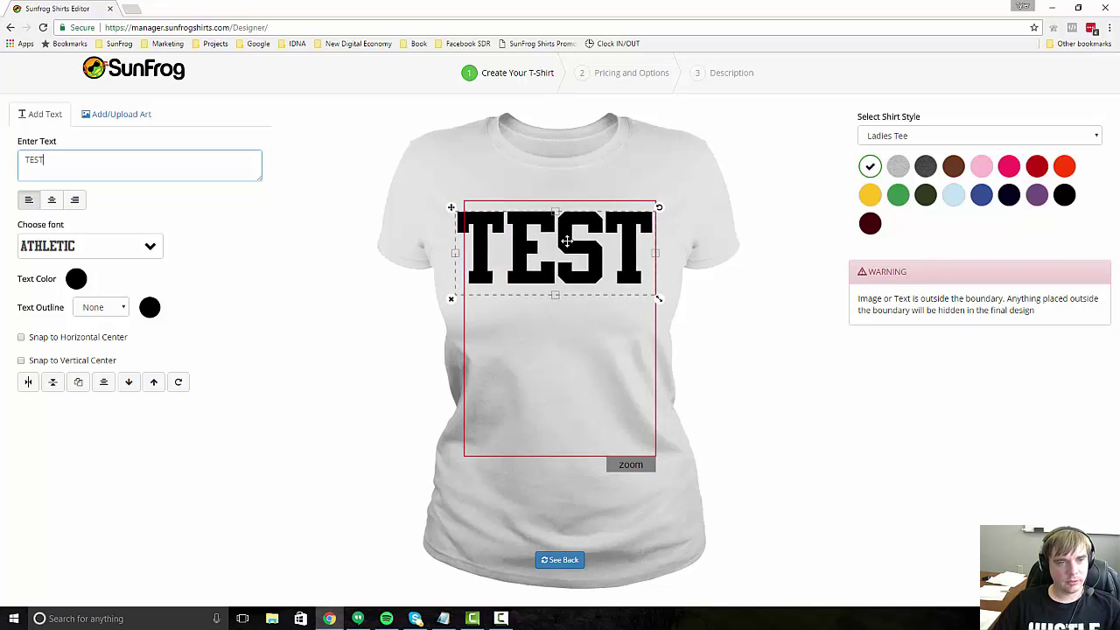
{"action": "left_click_drag", "start_coordinate": [658, 298], "coordinate": [608, 269]}
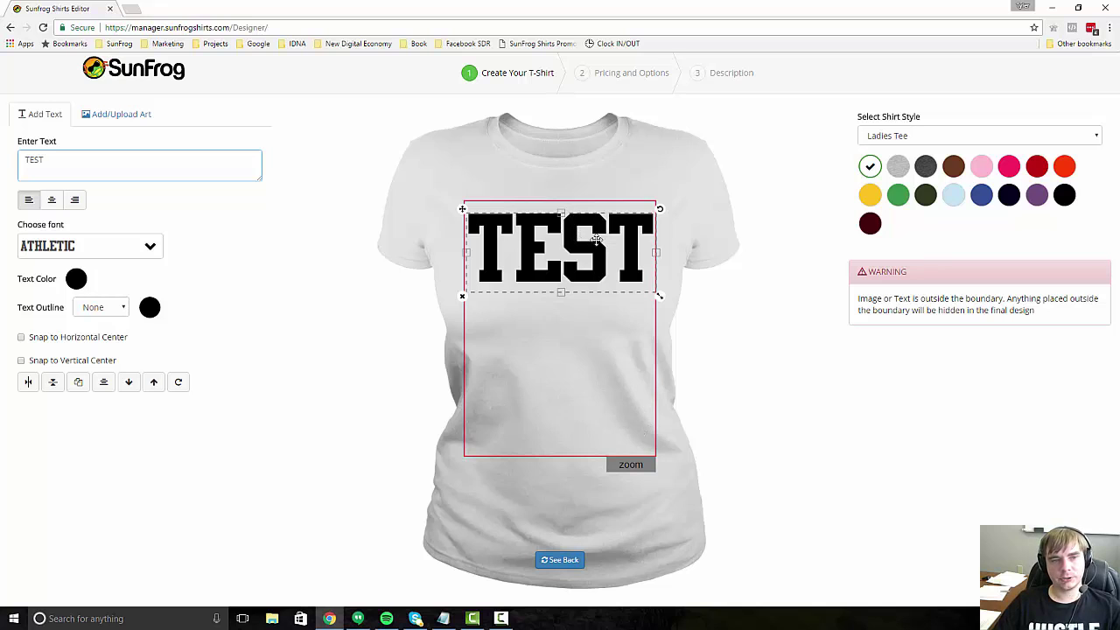
{"action": "left_click_drag", "start_coordinate": [662, 300], "coordinate": [655, 295]}
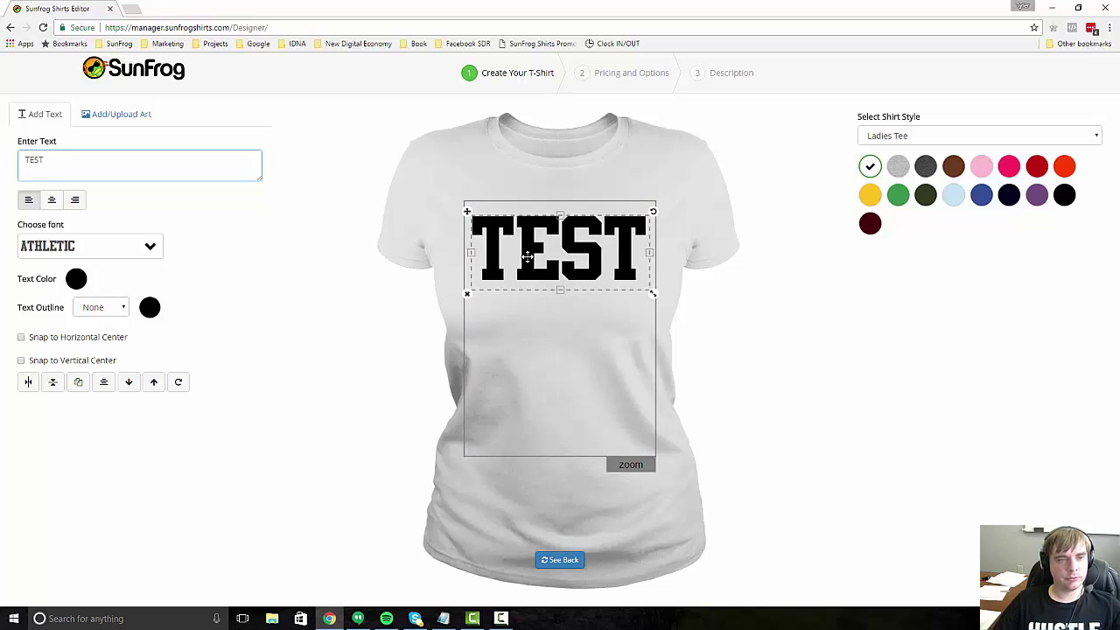
- Try horizontal and vertical center snapping on the TEST text, turn both off, and return it to the upper print area
{"action": "left_click", "coordinate": [21, 337]}
{"action": "left_click", "coordinate": [21, 361]}
{"action": "left_click", "coordinate": [21, 360]}
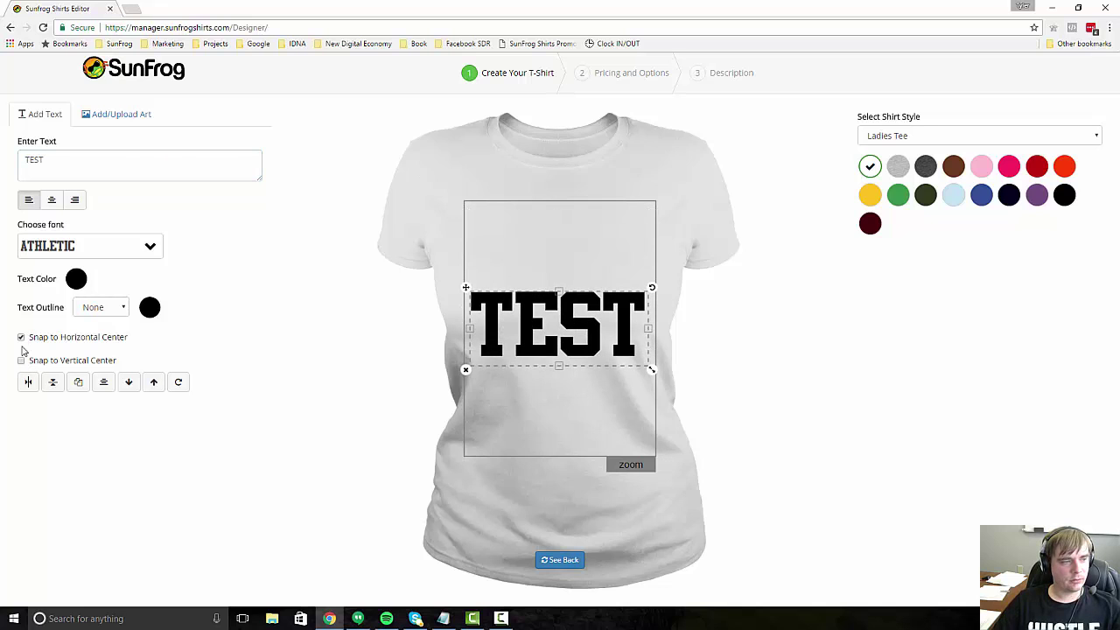
{"action": "left_click", "coordinate": [21, 337]}
{"action": "left_click_drag", "start_coordinate": [548, 333], "coordinate": [550, 251]}
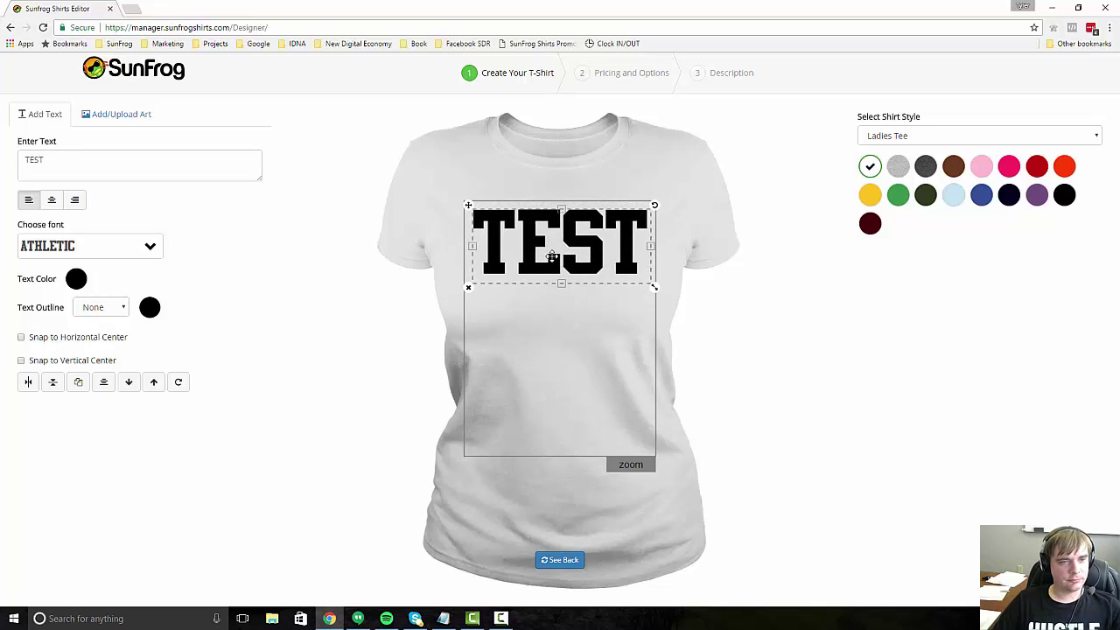
- Rotate the TEST text repeatedly through its orientations until it is upright again
{"action": "left_click", "coordinate": [180, 385]}
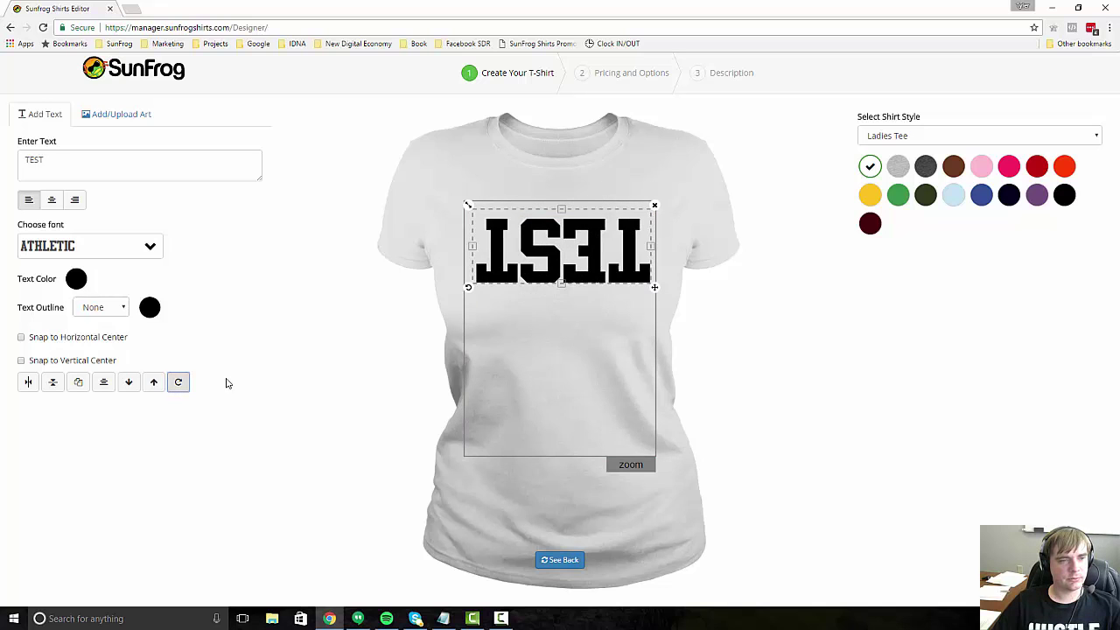
{"action": "left_click", "coordinate": [180, 385]}
{"action": "left_click", "coordinate": [180, 385]}
{"action": "left_click", "coordinate": [180, 385]}
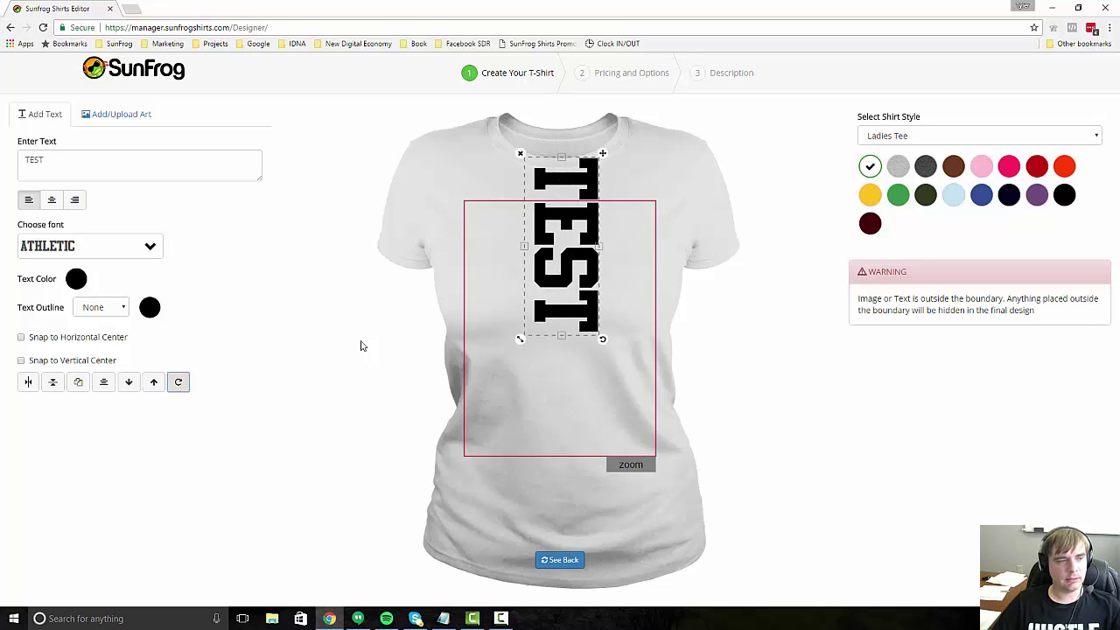
{"action": "left_click", "coordinate": [179, 382]}
{"action": "left_click", "coordinate": [179, 383]}
{"action": "left_click", "coordinate": [180, 382]}
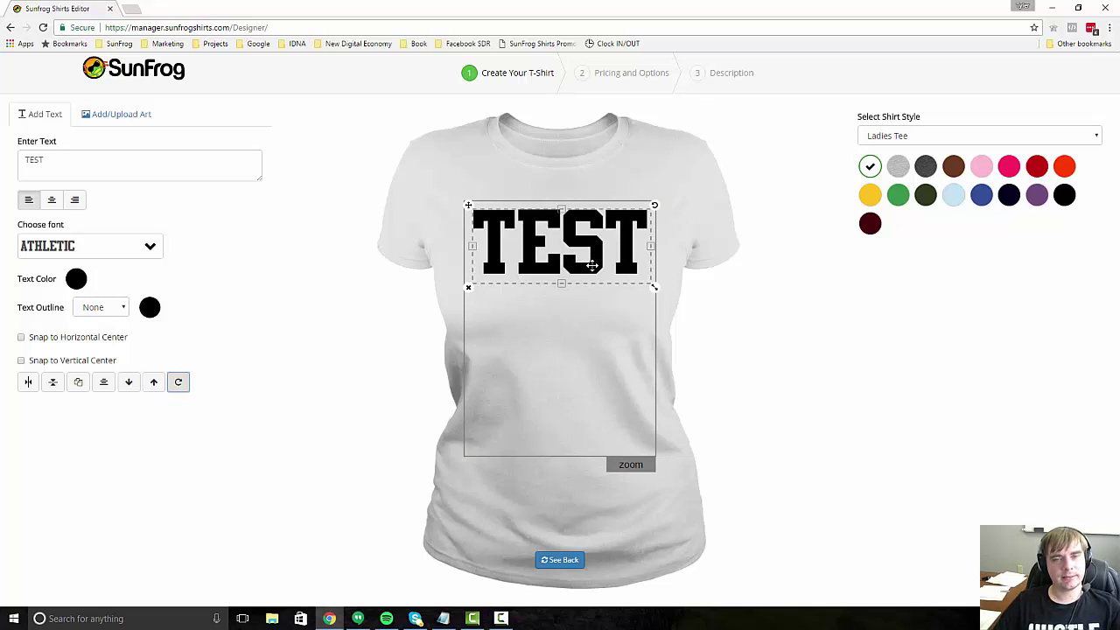
- Delete the TEST text and upload the hooded crossbow character image from the Desktop as the shirt's art
{"action": "left_click", "coordinate": [469, 294]}
{"action": "left_click", "coordinate": [161, 116]}
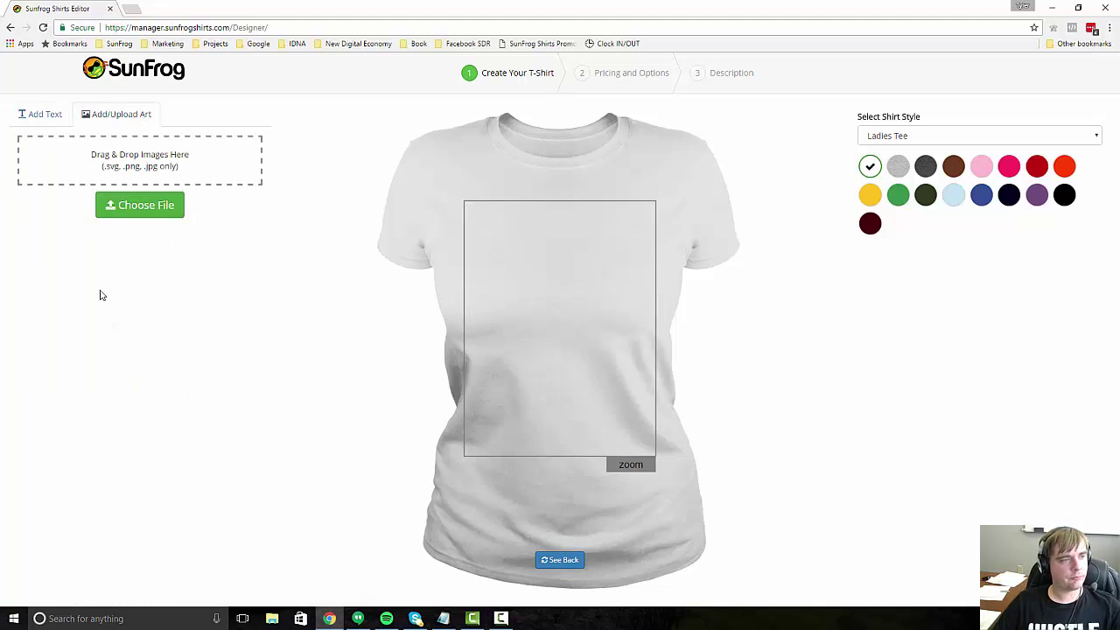
{"action": "left_click", "coordinate": [147, 208]}
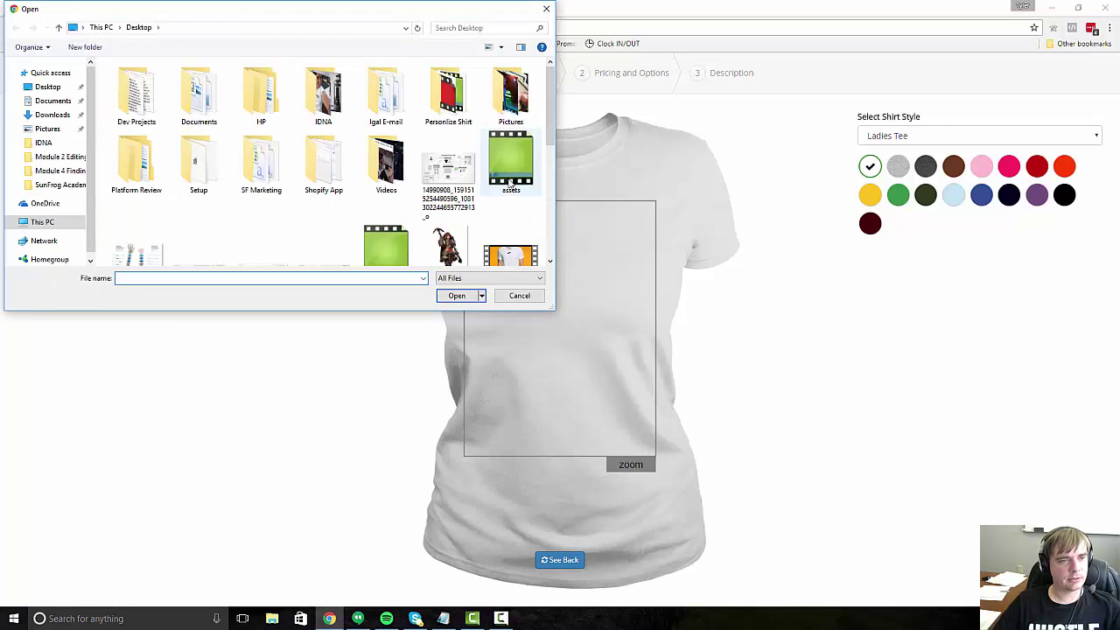
{"action": "scroll", "coordinate": [511, 181], "scroll_direction": "down", "scroll_amount": 1}
{"action": "double_click", "coordinate": [449, 214]}
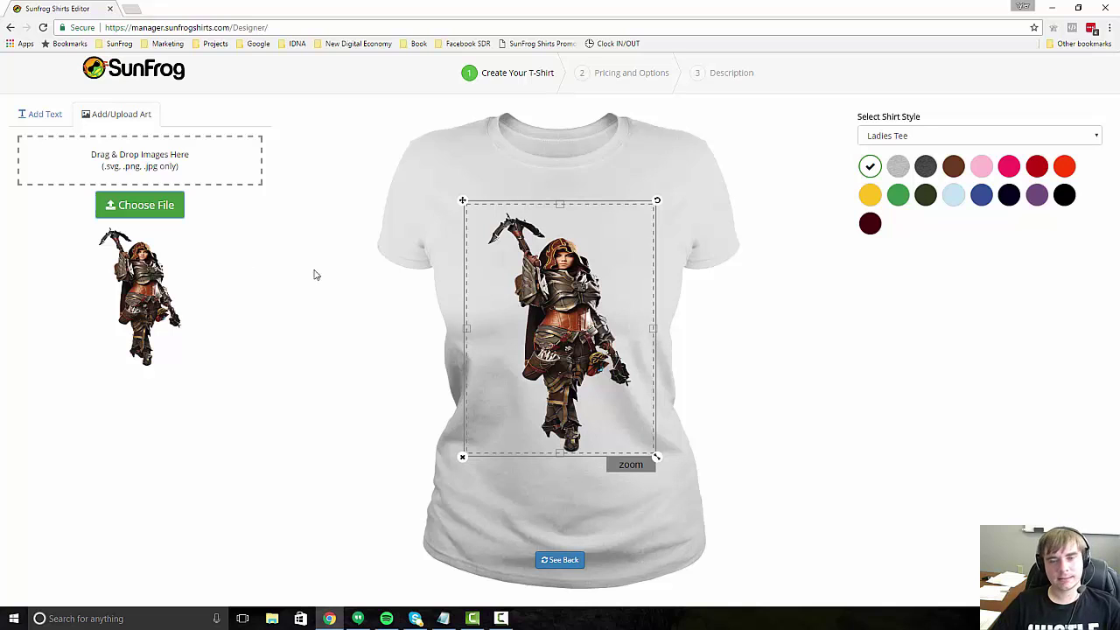
- Try the Ladies Tee in black, dark grey and sports grey, and switch it back to white
{"action": "left_click", "coordinate": [995, 142]}
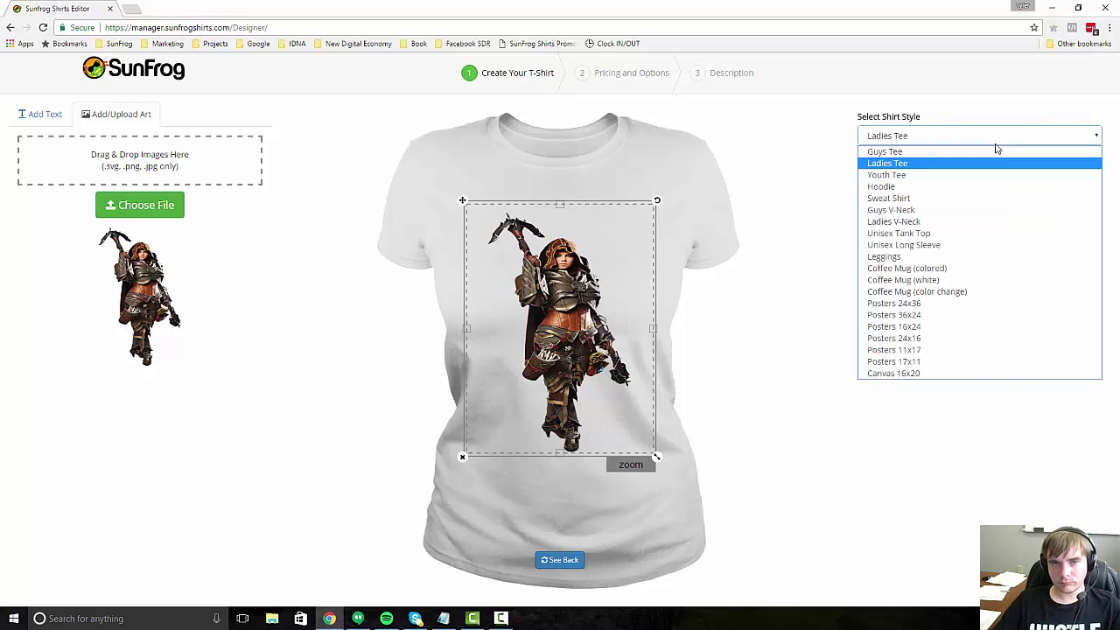
{"action": "left_click", "coordinate": [979, 143]}
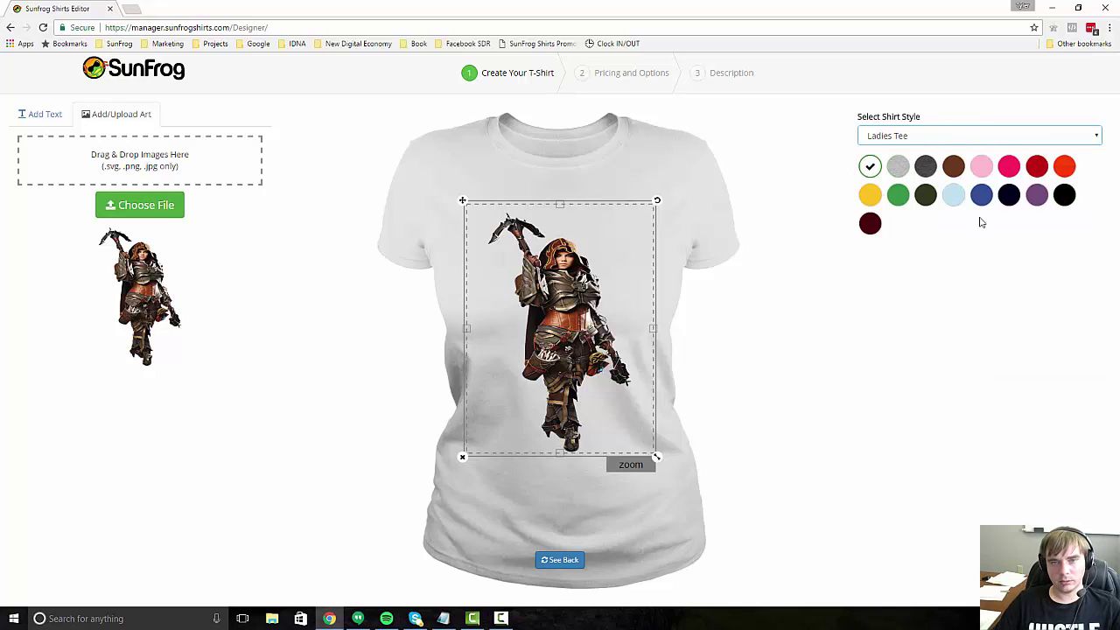
{"action": "left_click", "coordinate": [1062, 196]}
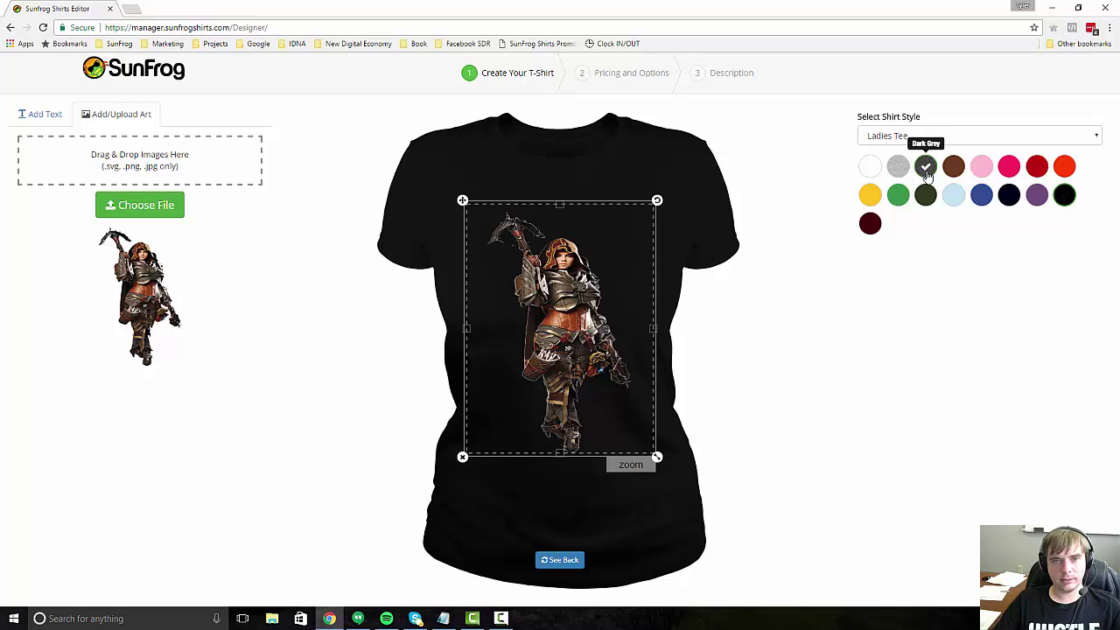
{"action": "left_click", "coordinate": [926, 168]}
{"action": "left_click", "coordinate": [897, 166]}
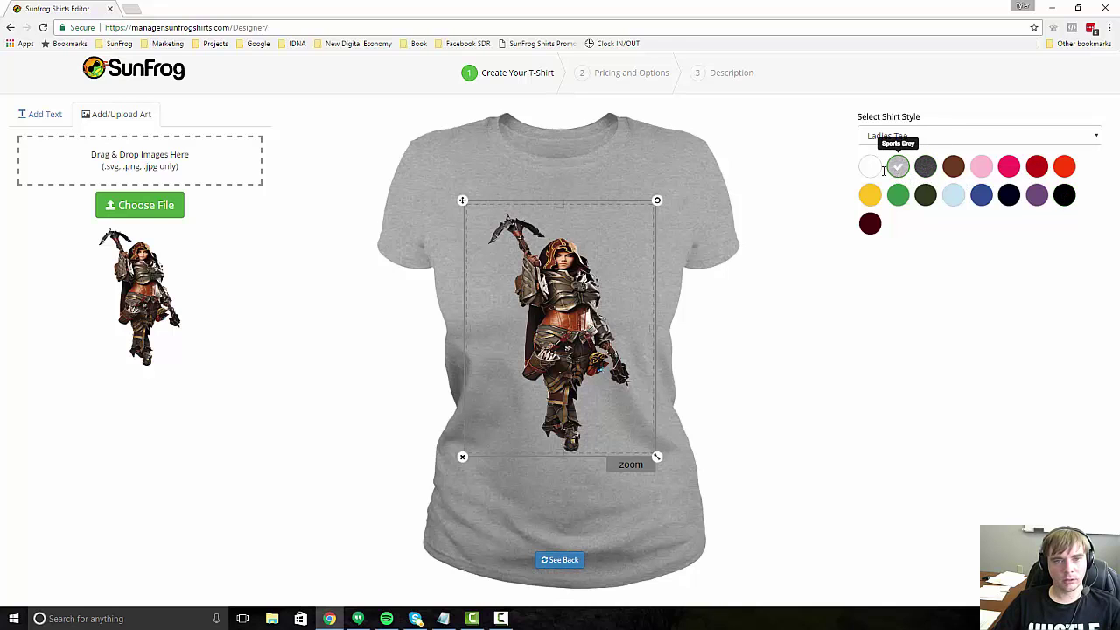
{"action": "left_click", "coordinate": [870, 166]}
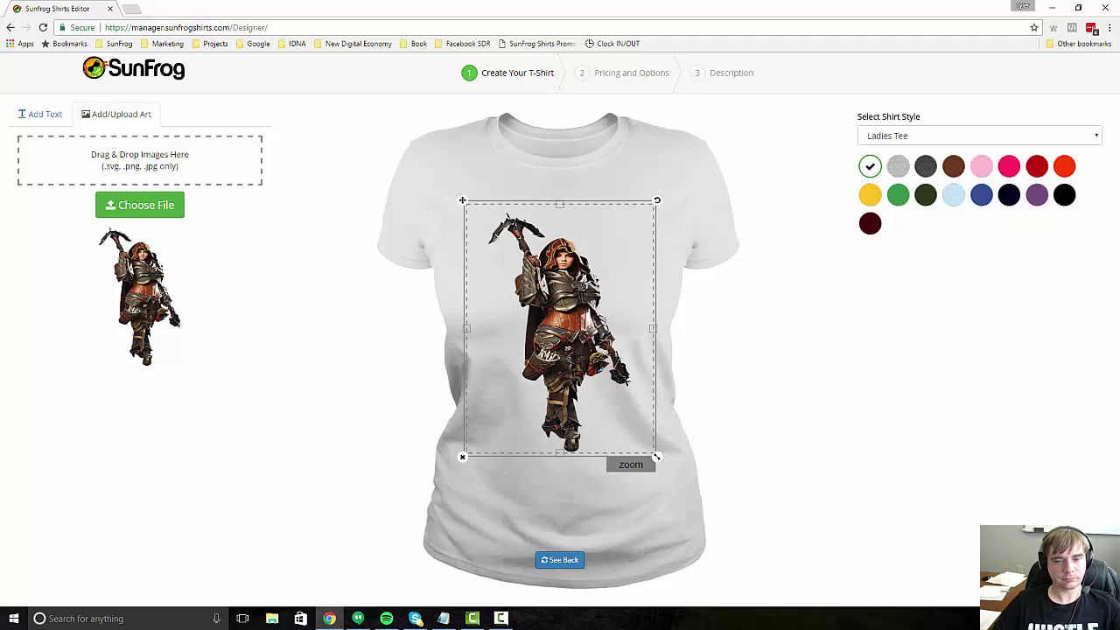
- Continue to pricing and options and add sports grey and dark grey as extra colors for the Ladies Tee
{"action": "left_click", "coordinate": [977, 604]}
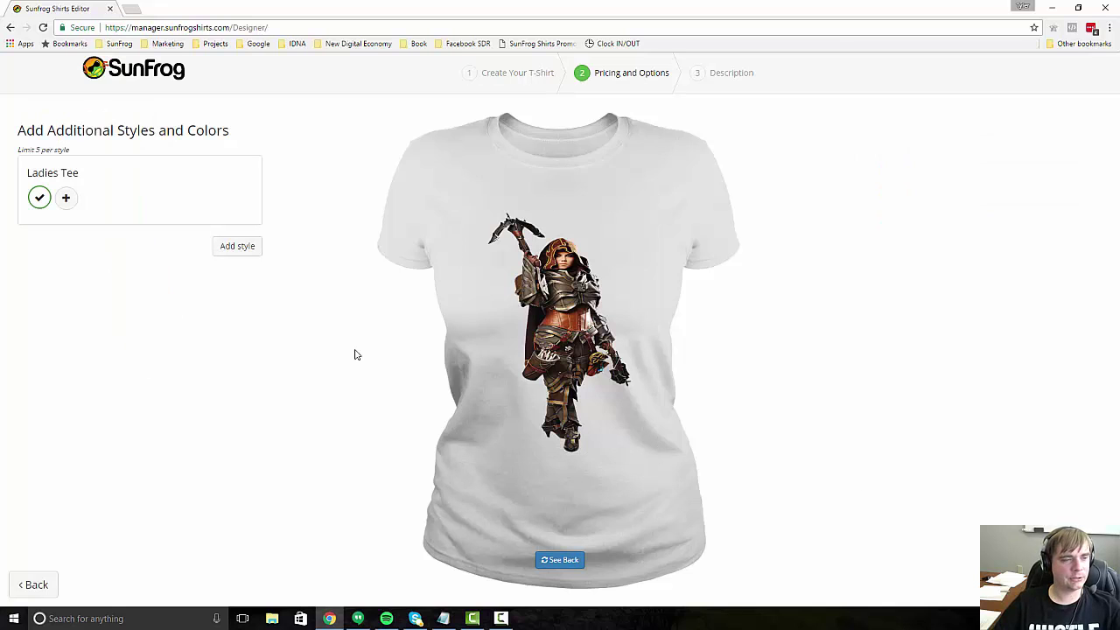
{"action": "left_click", "coordinate": [66, 198]}
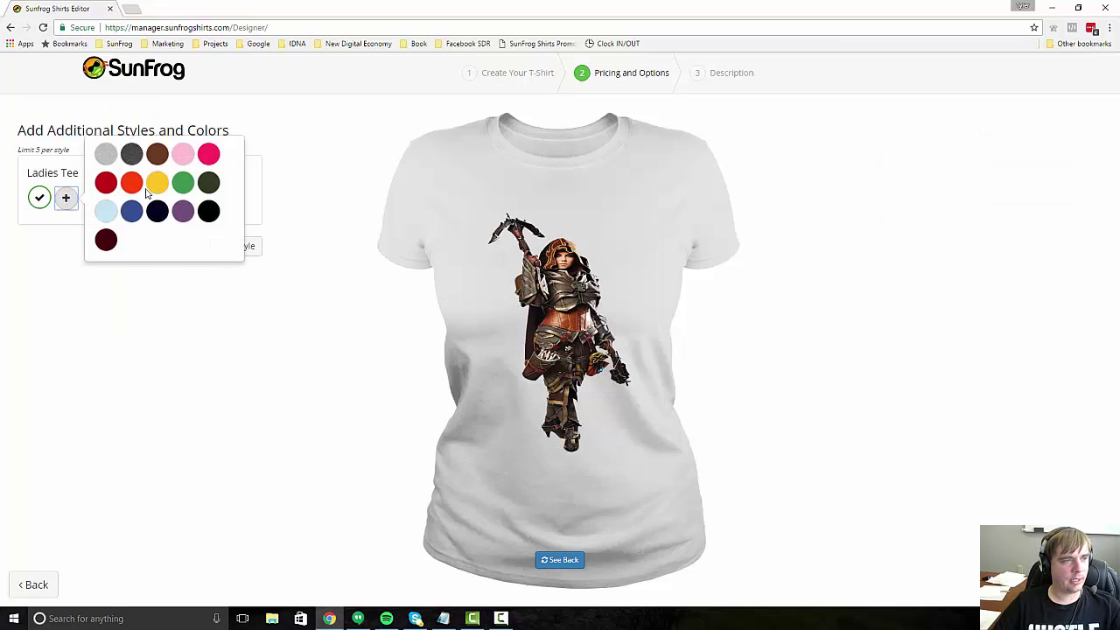
{"action": "left_click", "coordinate": [106, 155]}
{"action": "left_click", "coordinate": [93, 198]}
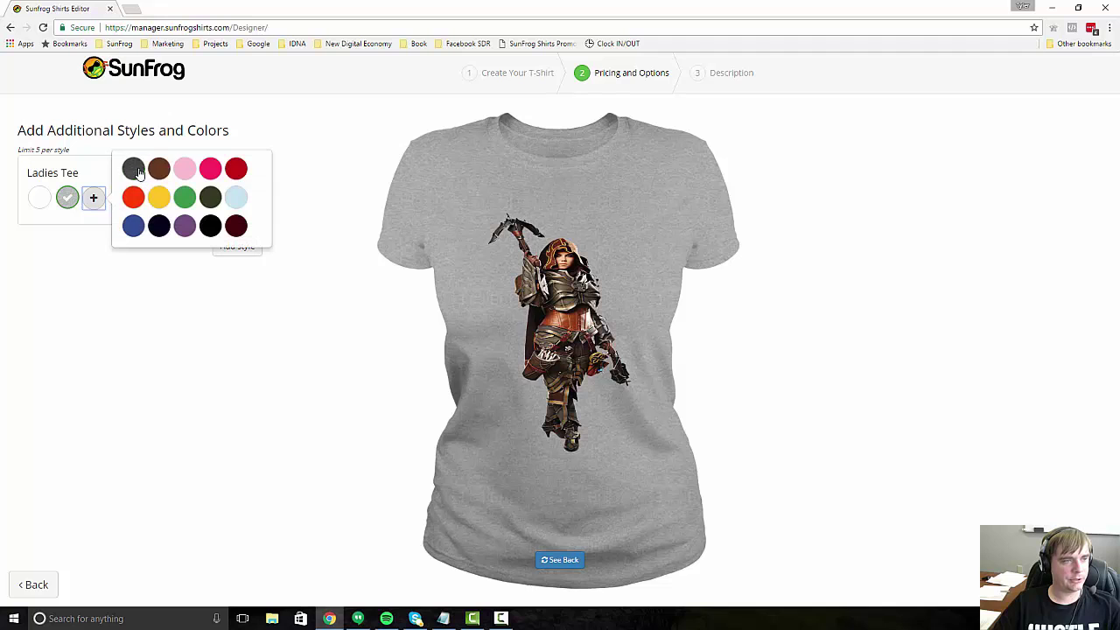
{"action": "left_click", "coordinate": [133, 167]}
- Add a Guys Tee style with sports grey and dark grey as extra colors, and check its back before returning to the front
{"action": "left_click", "coordinate": [244, 251]}
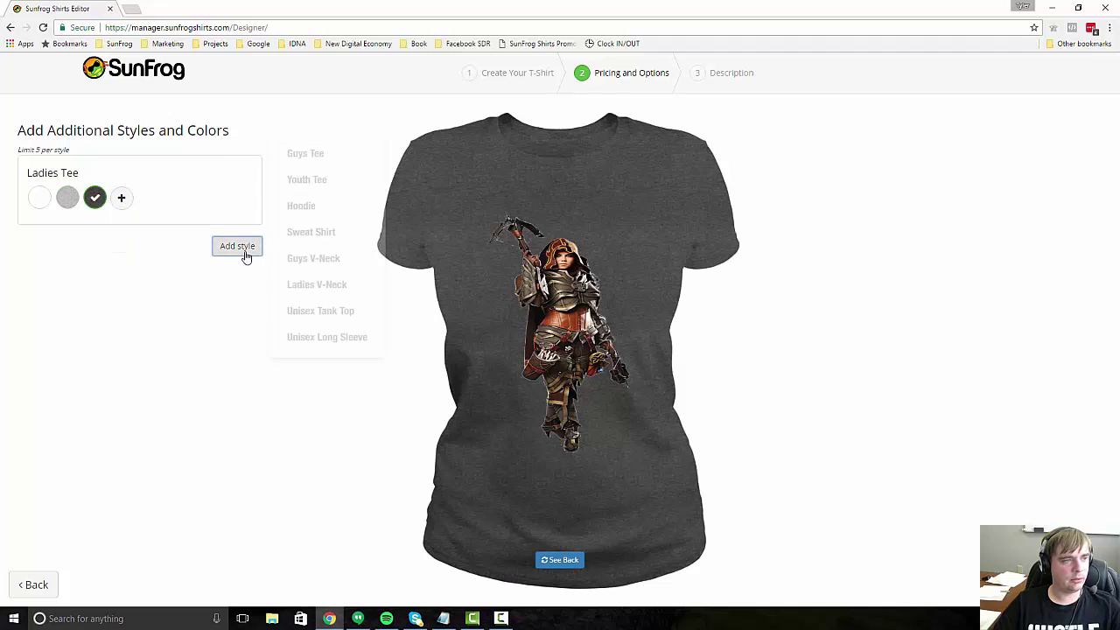
{"action": "left_click", "coordinate": [327, 160]}
{"action": "left_click", "coordinate": [65, 266]}
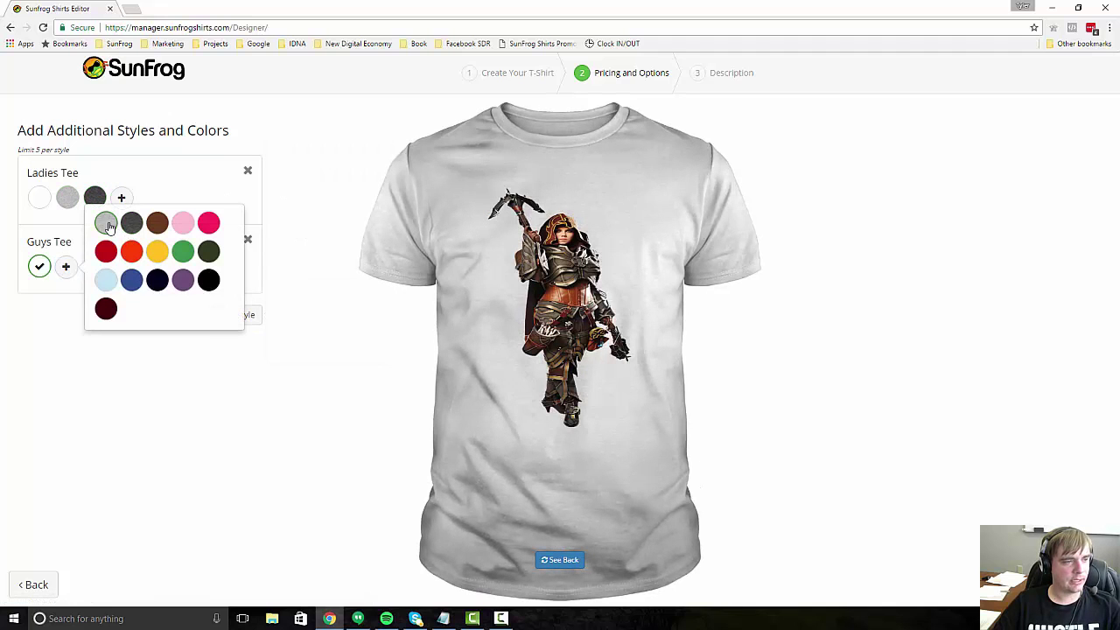
{"action": "left_click", "coordinate": [107, 223]}
{"action": "left_click", "coordinate": [94, 267]}
{"action": "left_click", "coordinate": [135, 237]}
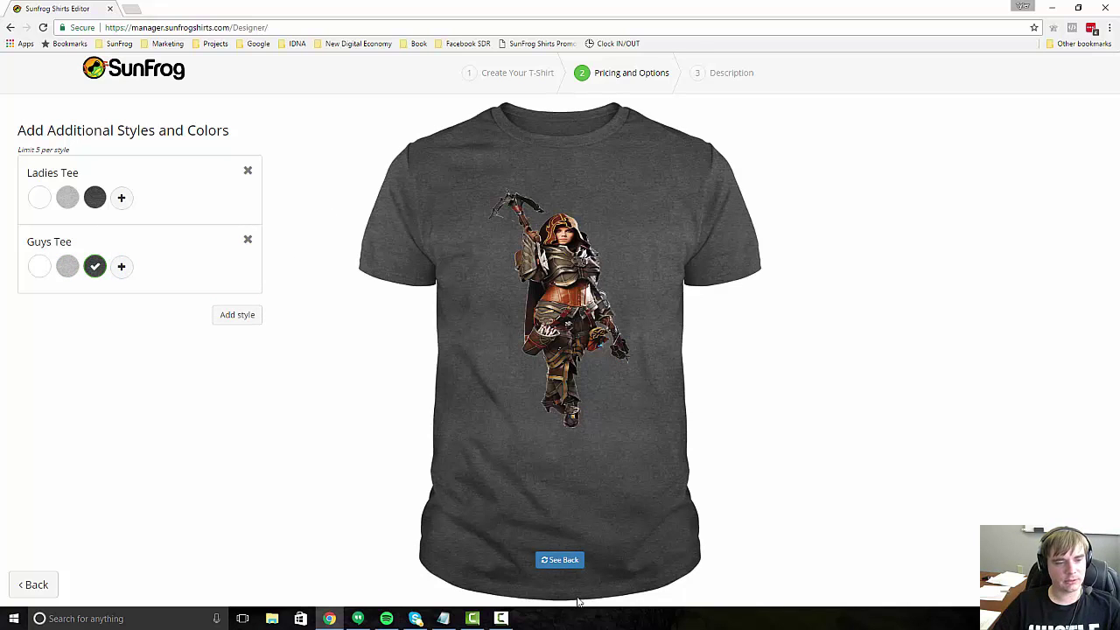
{"action": "left_click", "coordinate": [560, 560]}
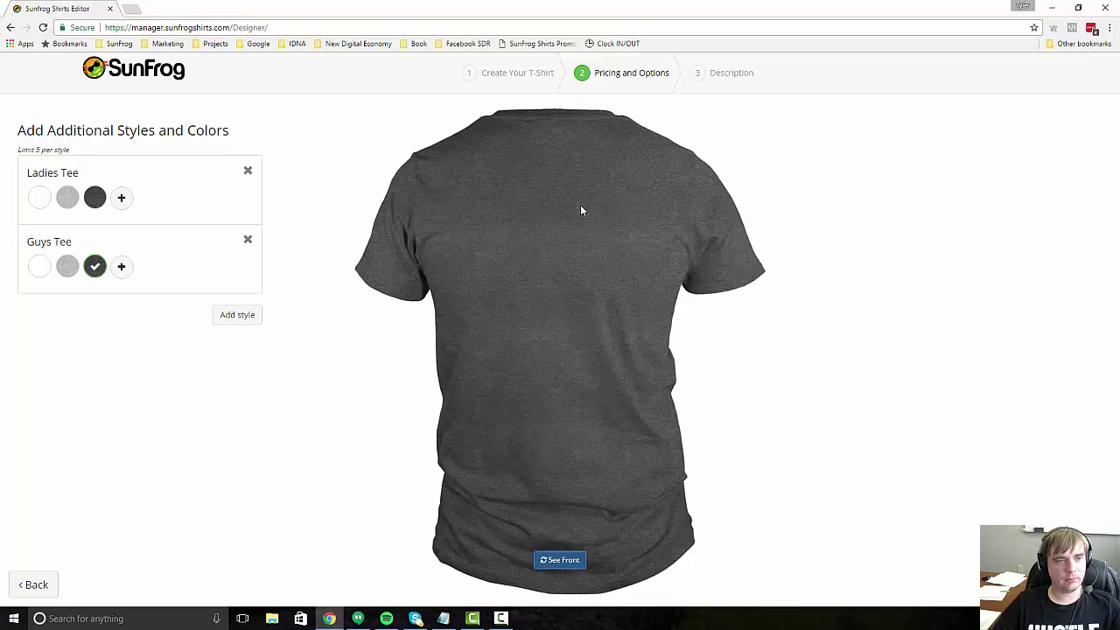
{"action": "left_click", "coordinate": [574, 563]}
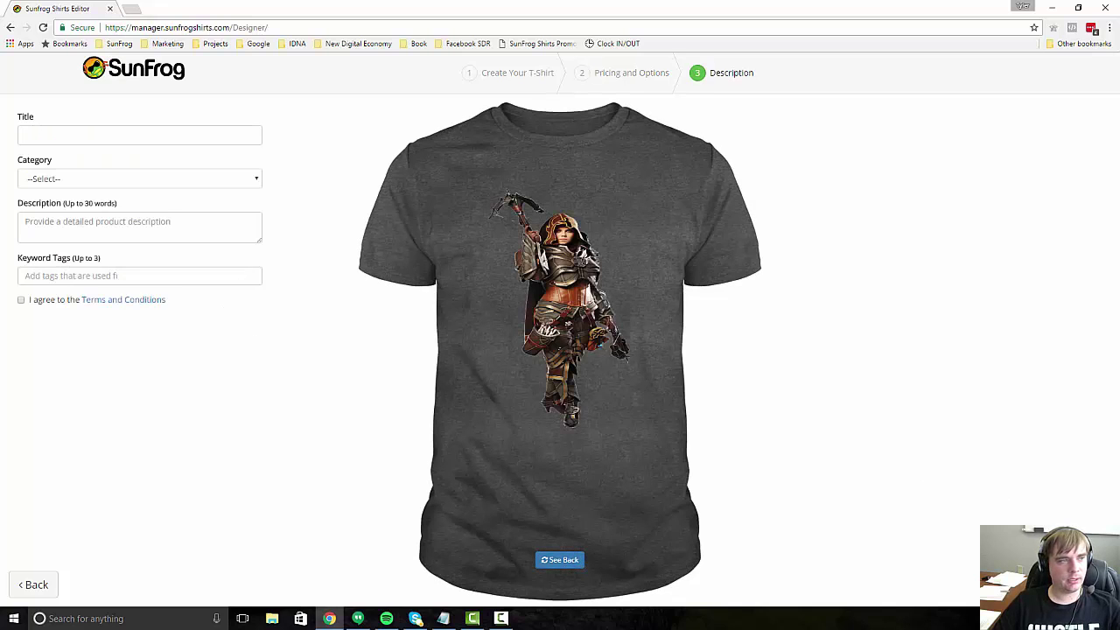
- Title the shirt design Test and assign it to the Automotive category
{"action": "left_click", "coordinate": [96, 137]}
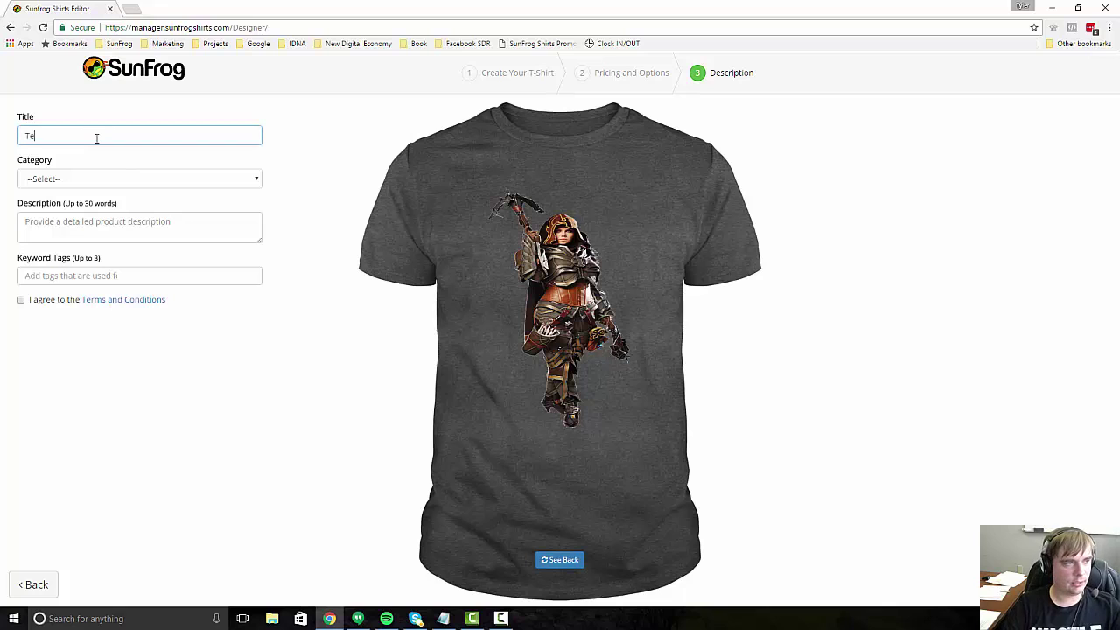
{"action": "type", "text": "Test"}
{"action": "left_click", "coordinate": [85, 178]}
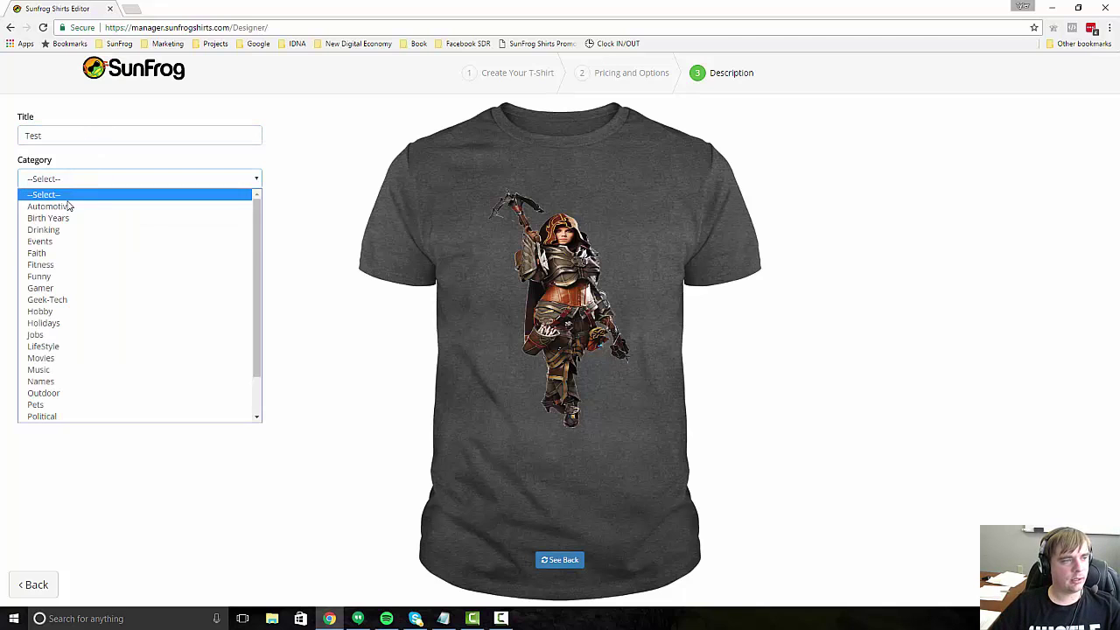
{"action": "left_click", "coordinate": [68, 204]}
- Enter Test as the design description, add the keyword tag test, and agree to the Terms and Conditions
{"action": "left_click", "coordinate": [59, 230]}
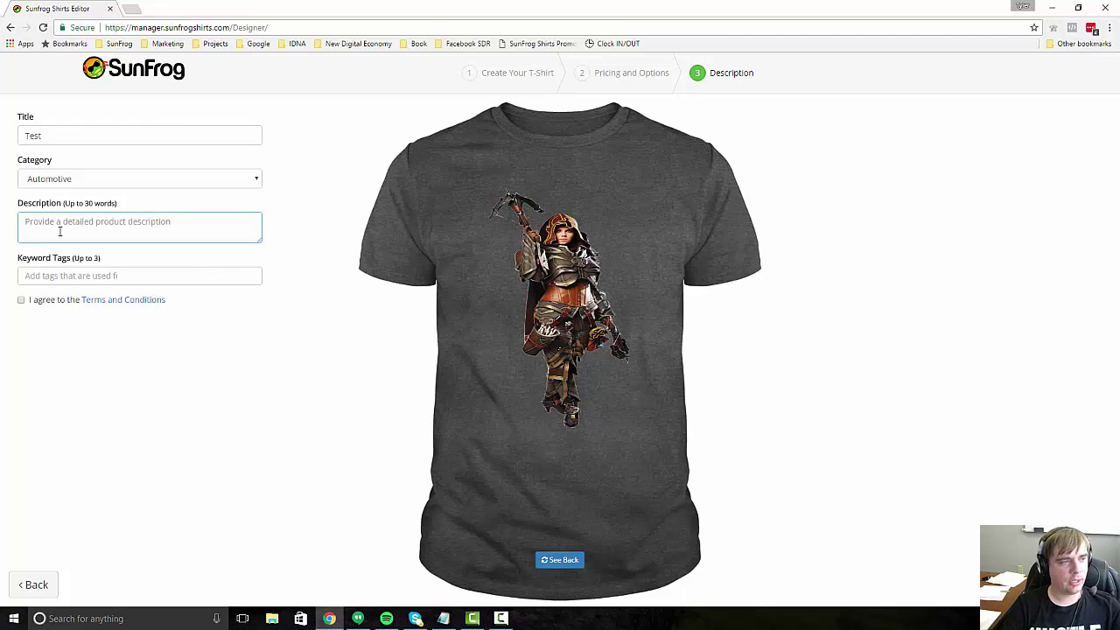
{"action": "type", "text": "Test"}
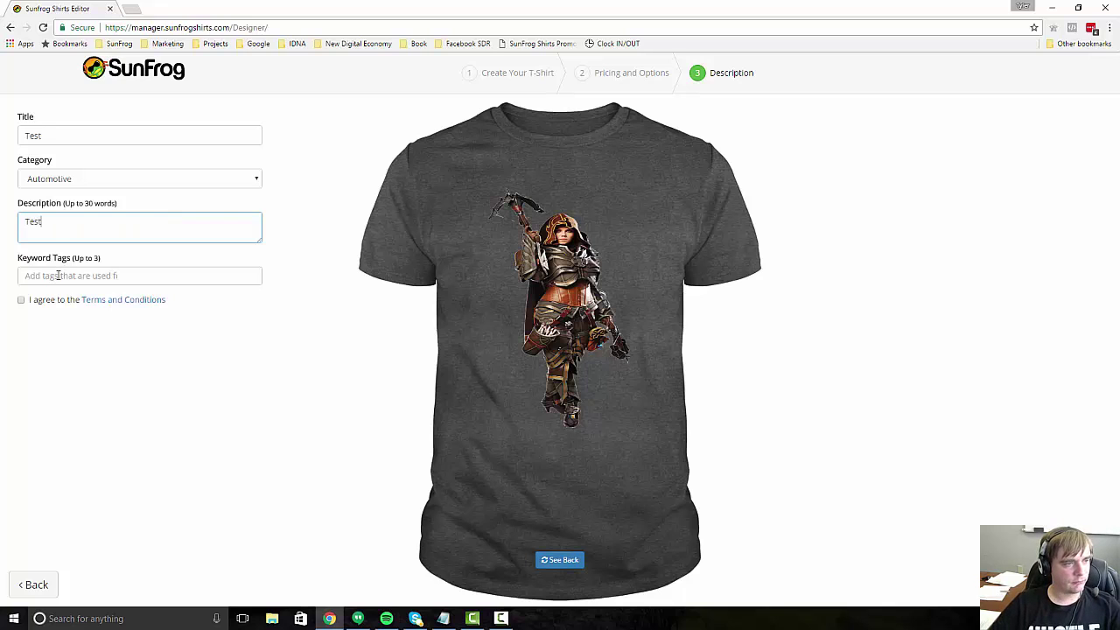
{"action": "left_click", "coordinate": [58, 276]}
{"action": "type", "text": "test"}
{"action": "key", "text": "Return"}
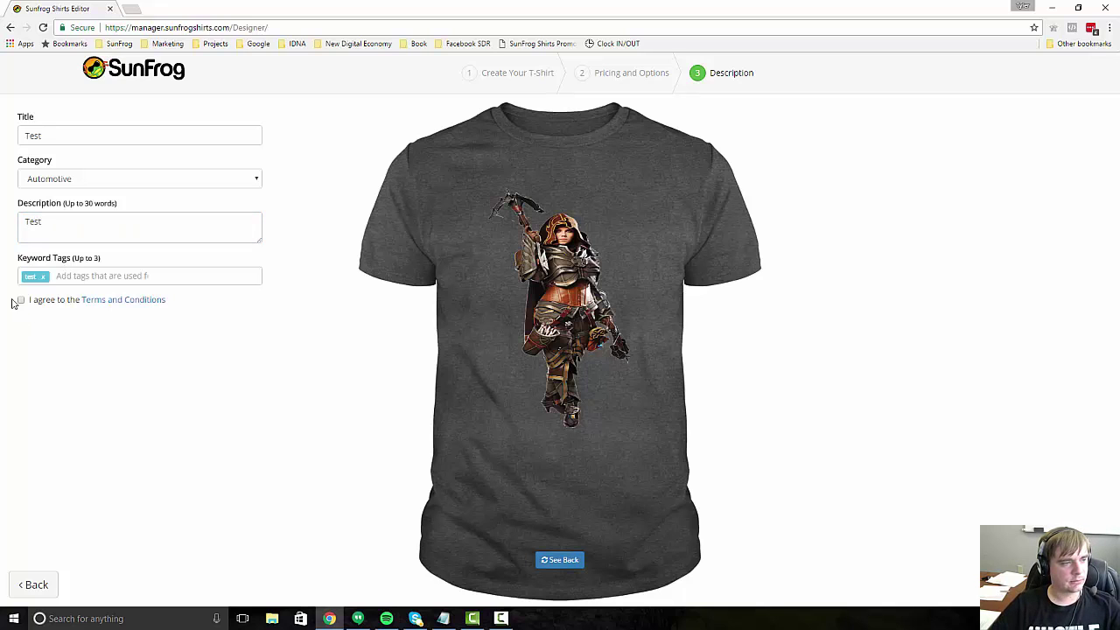
{"action": "left_click", "coordinate": [21, 300]}
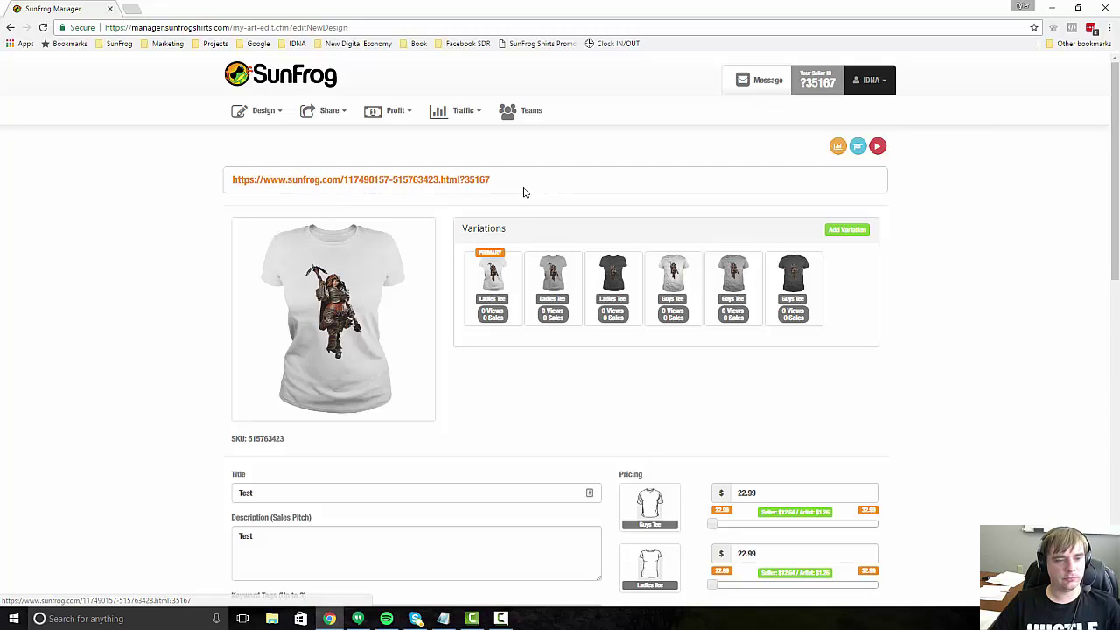
- Open the new design's public product page, review its title and description, and close the page
{"action": "left_click", "coordinate": [418, 183]}
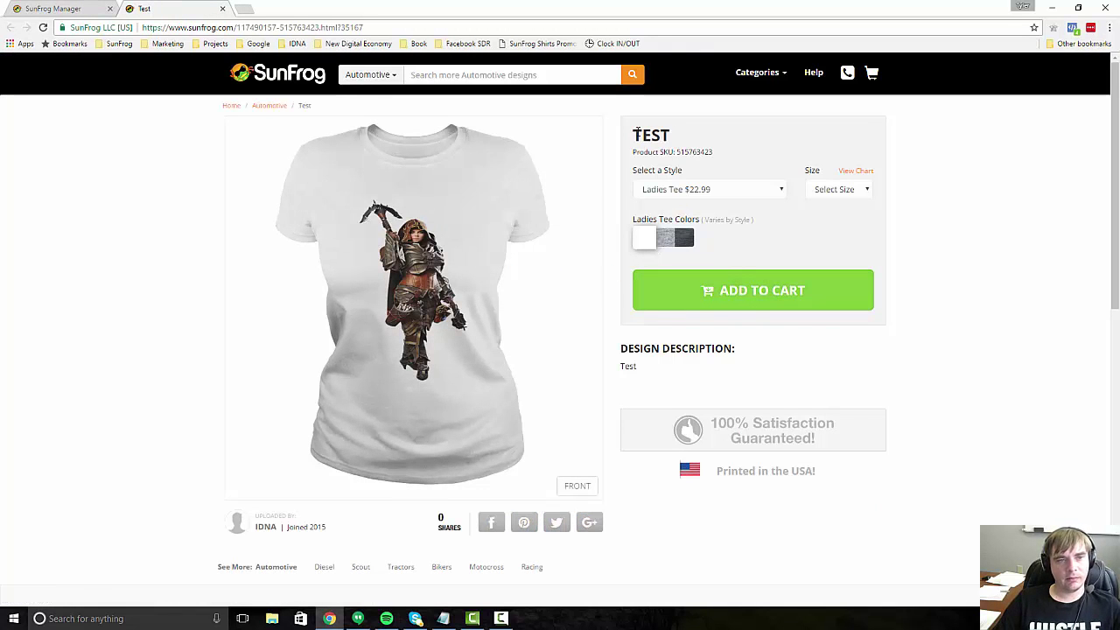
{"action": "double_click", "coordinate": [643, 134]}
{"action": "left_click_drag", "start_coordinate": [680, 378], "coordinate": [624, 368]}
{"action": "left_click", "coordinate": [635, 526]}
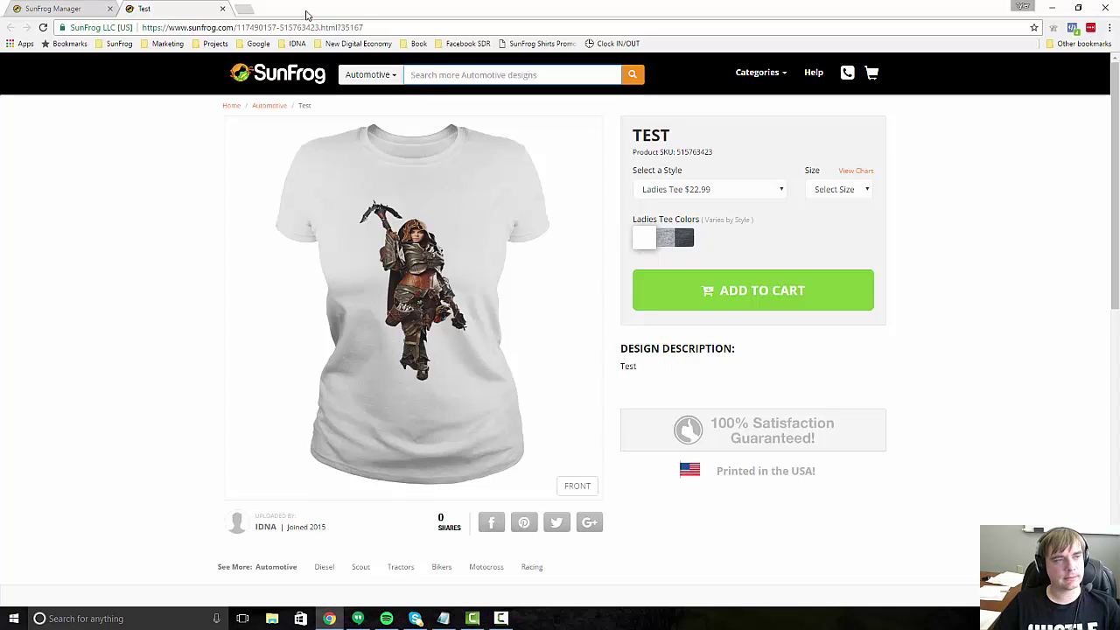
{"action": "left_click", "coordinate": [224, 10]}
- Go to the list of managed designs from the manager home page and open the Test design for editing
{"action": "left_click", "coordinate": [266, 111]}
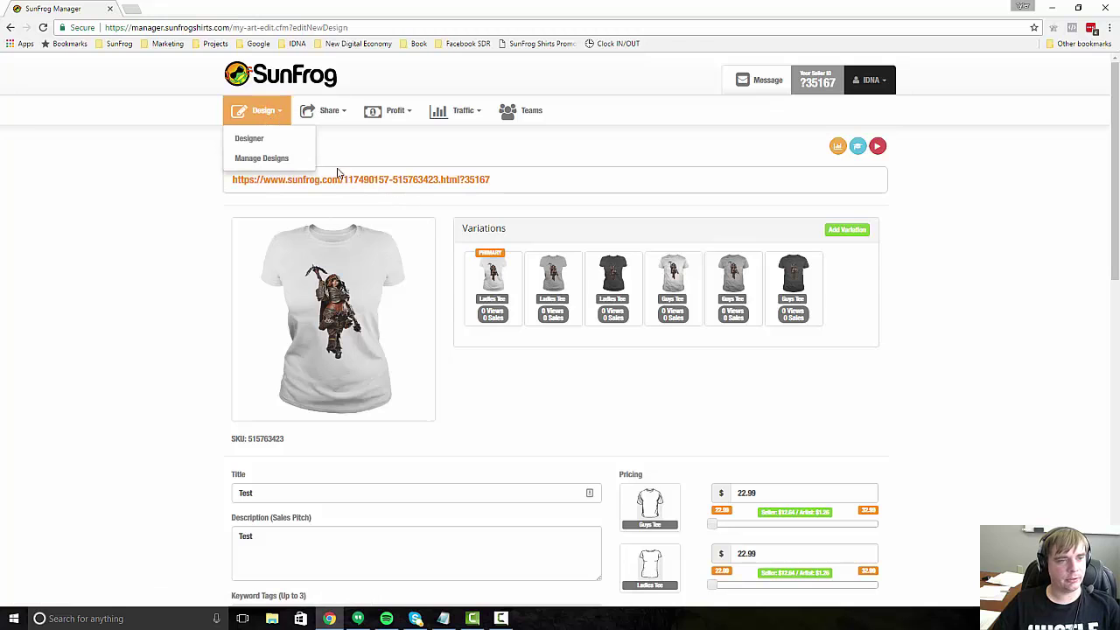
{"action": "left_click", "coordinate": [238, 77]}
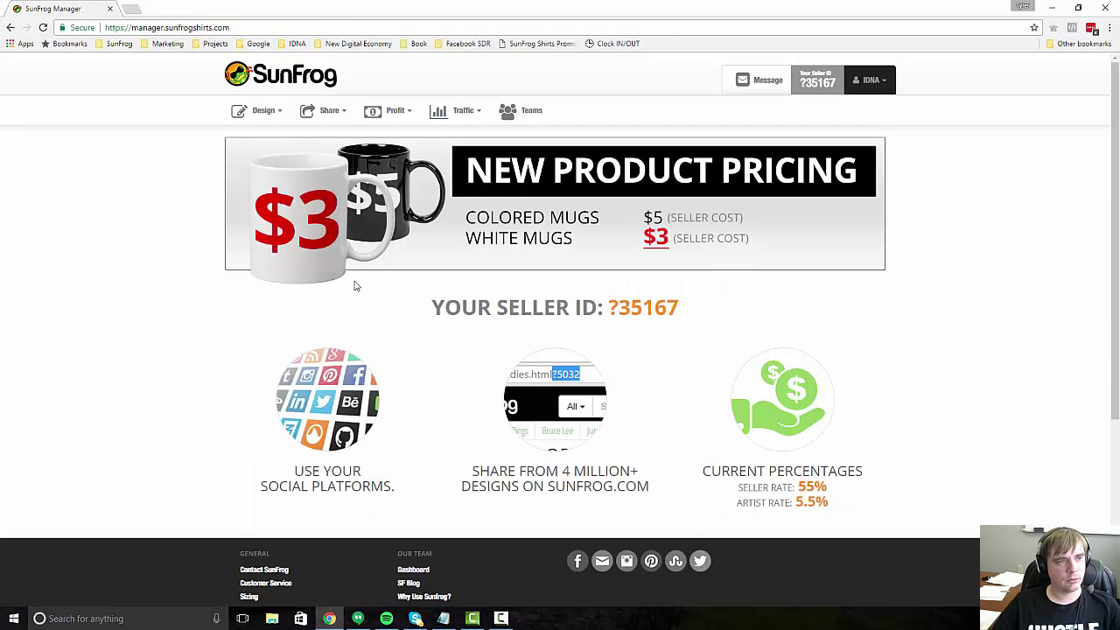
{"action": "left_click", "coordinate": [262, 110]}
{"action": "left_click", "coordinate": [269, 153]}
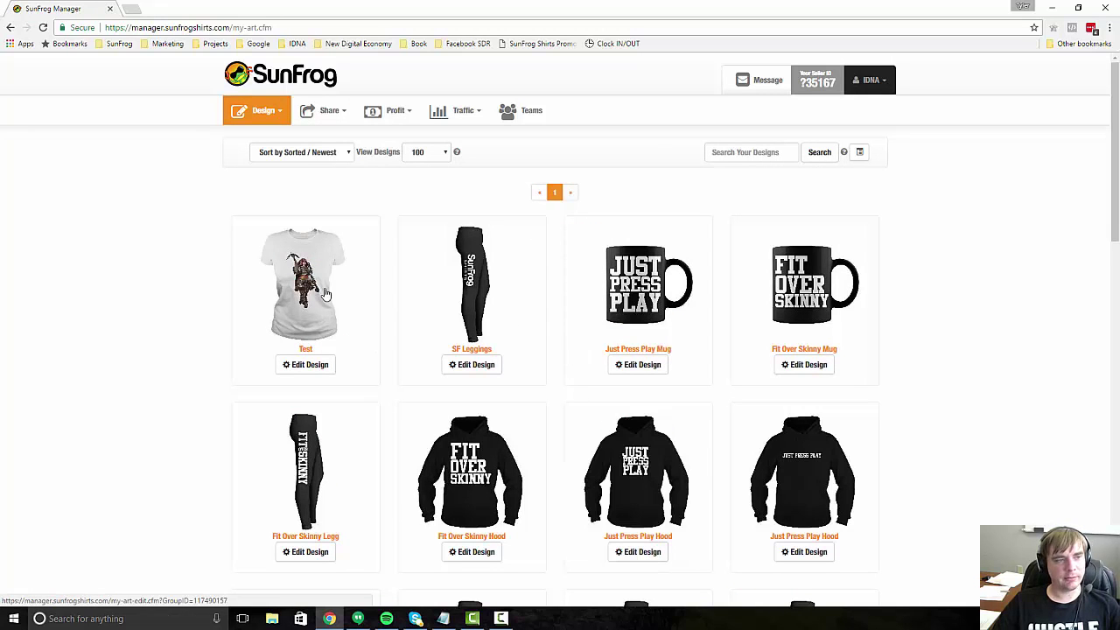
{"action": "left_click", "coordinate": [310, 365]}
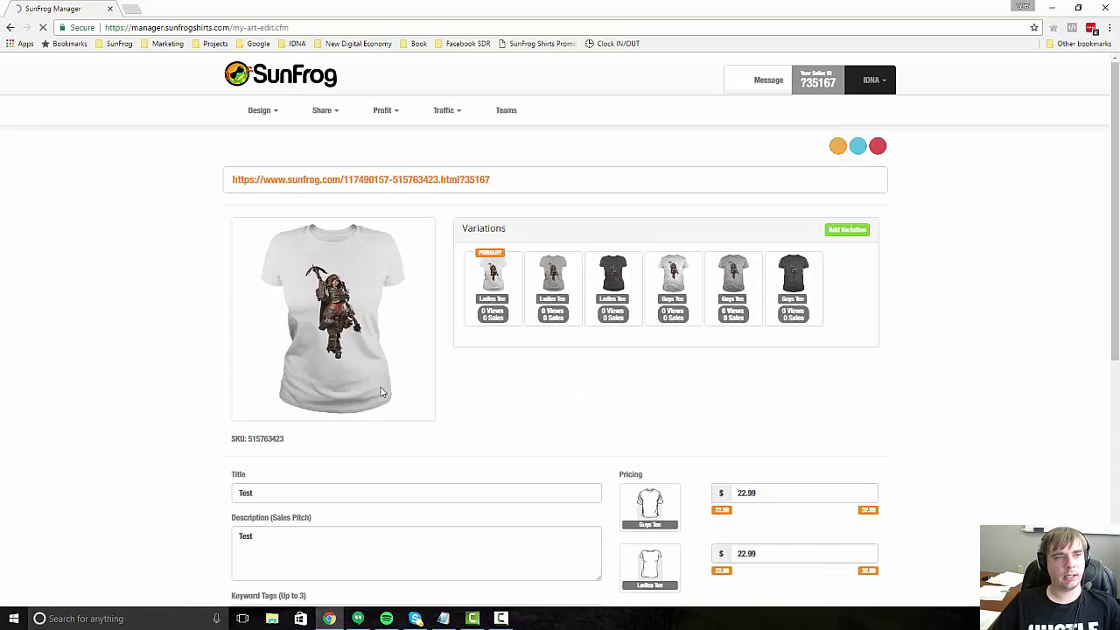
- Look at the options for adding style and color variations to the Test design, and close them without adding any
{"action": "scroll", "coordinate": [505, 372], "scroll_direction": "down", "scroll_amount": 1}
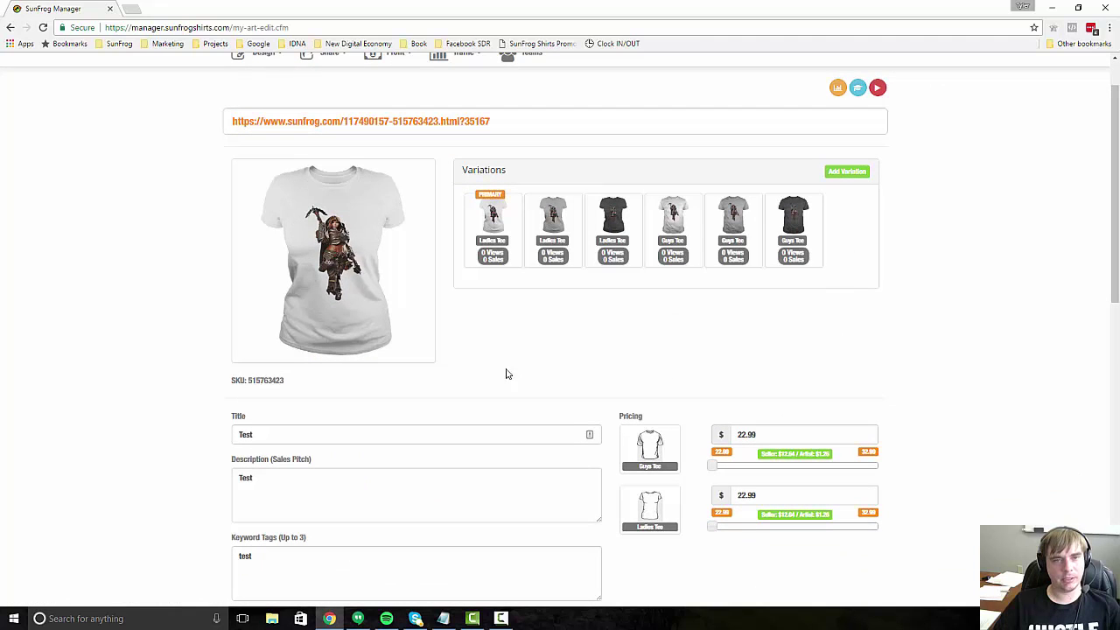
{"action": "left_click", "coordinate": [854, 170]}
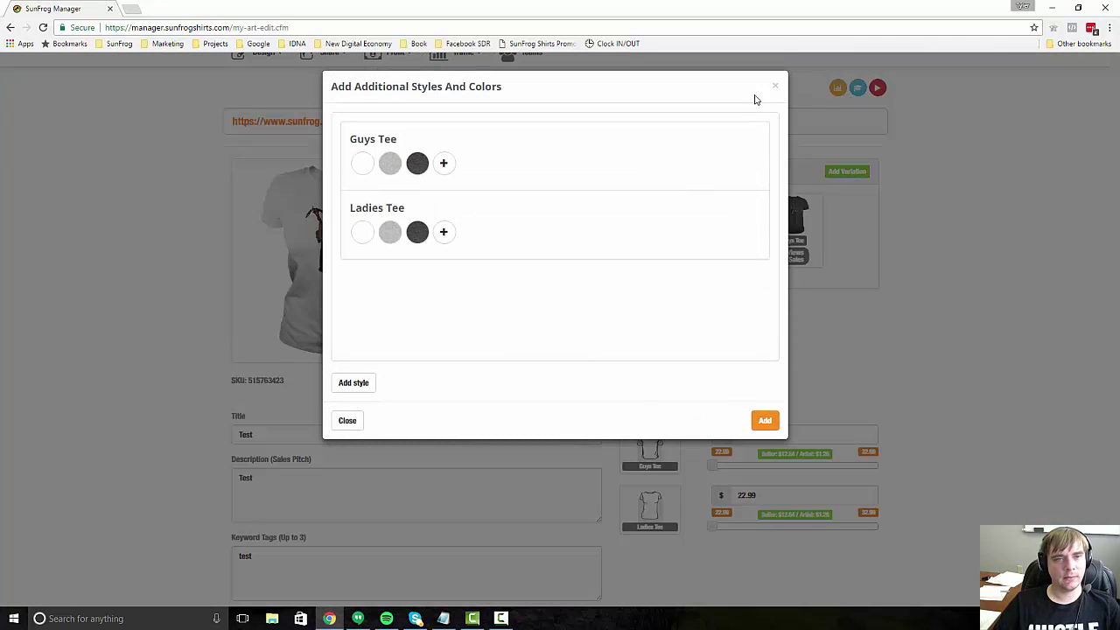
{"action": "left_click", "coordinate": [776, 87]}
- Review the Test design's pricing, time limit, placement and campaign tracking options, and return to the manager home page
{"action": "scroll", "coordinate": [723, 412], "scroll_direction": "down", "scroll_amount": 1}
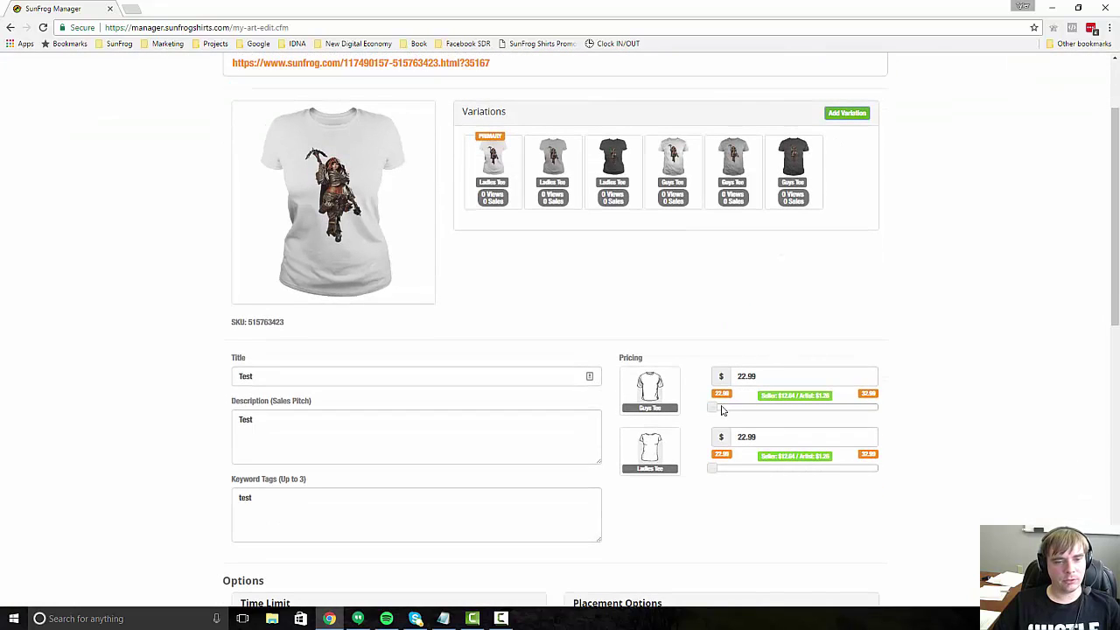
{"action": "scroll", "coordinate": [473, 464], "scroll_direction": "down", "scroll_amount": 1}
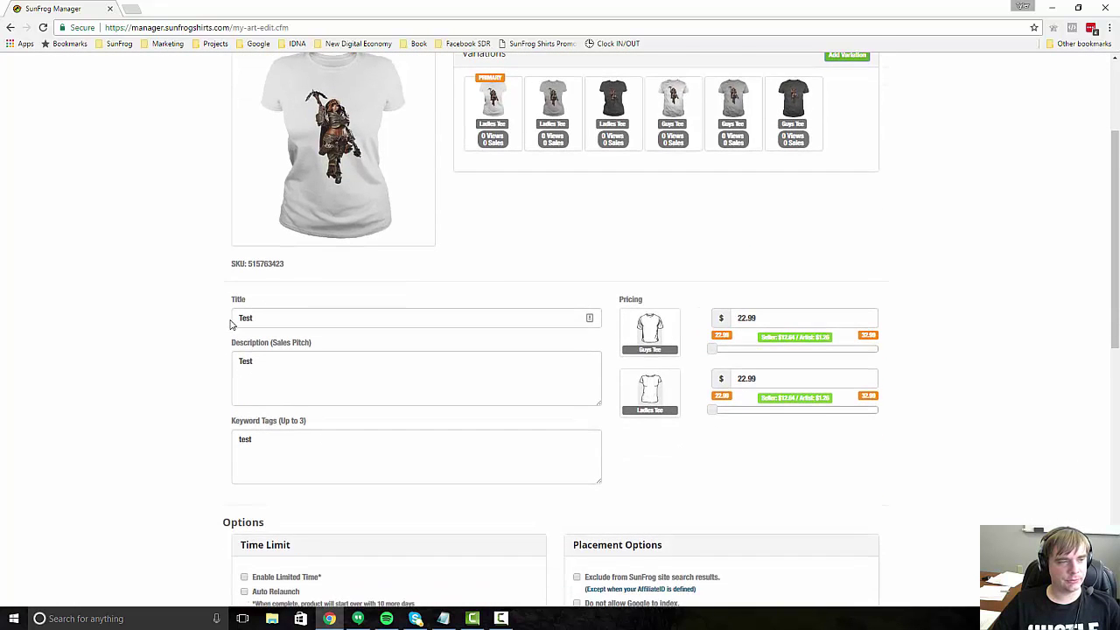
{"action": "scroll", "coordinate": [263, 329], "scroll_direction": "down", "scroll_amount": 1}
{"action": "scroll", "coordinate": [261, 394], "scroll_direction": "down", "scroll_amount": 2}
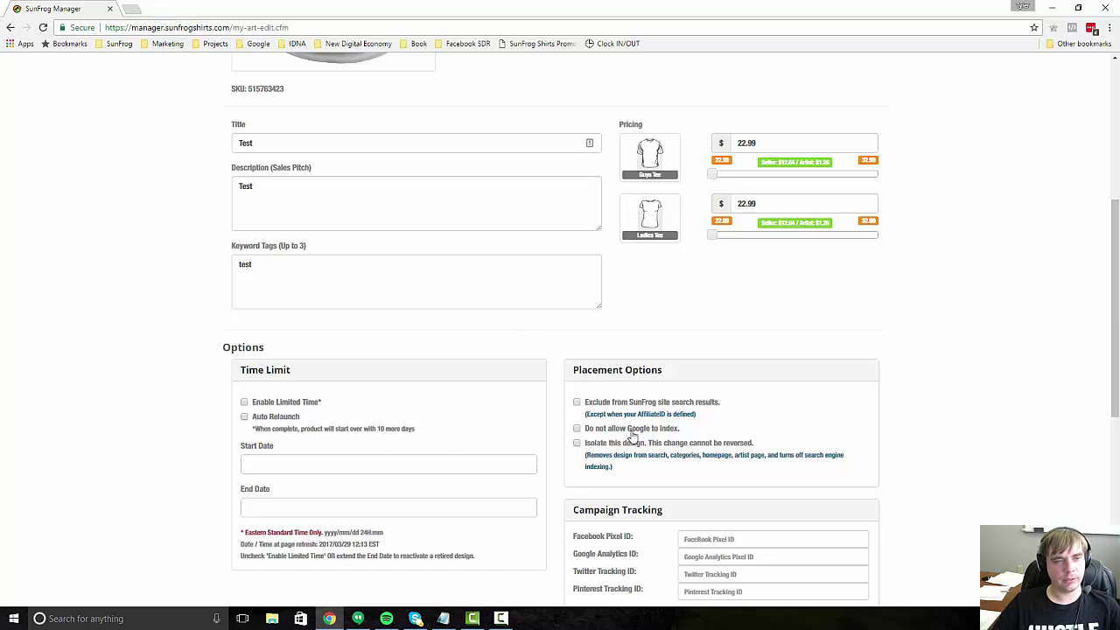
{"action": "scroll", "coordinate": [638, 433], "scroll_direction": "up", "scroll_amount": 5}
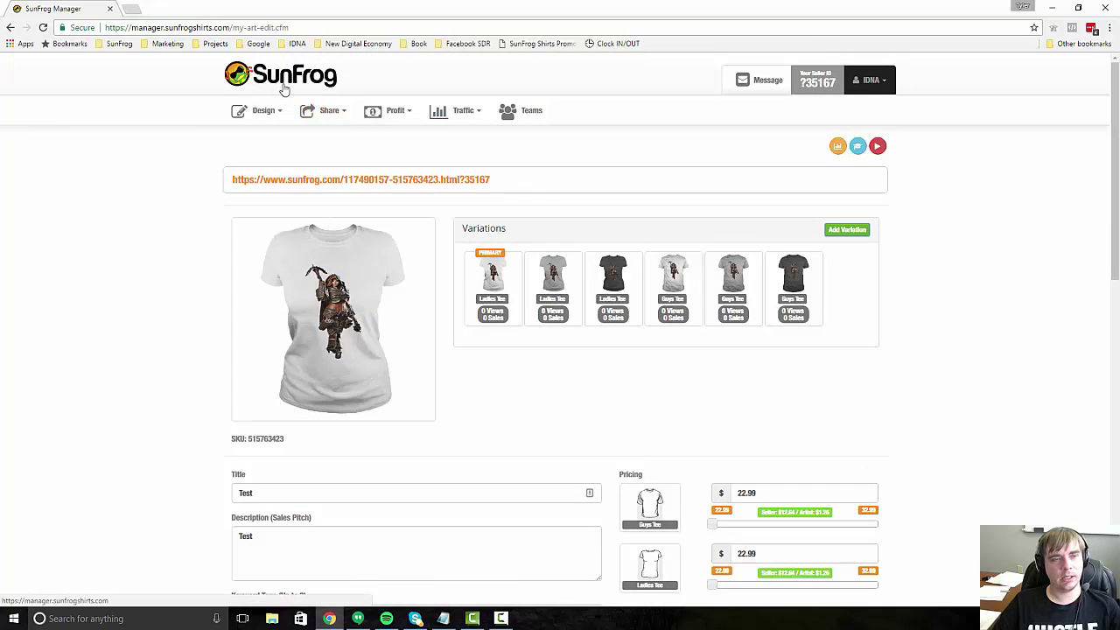
{"action": "left_click", "coordinate": [274, 88]}
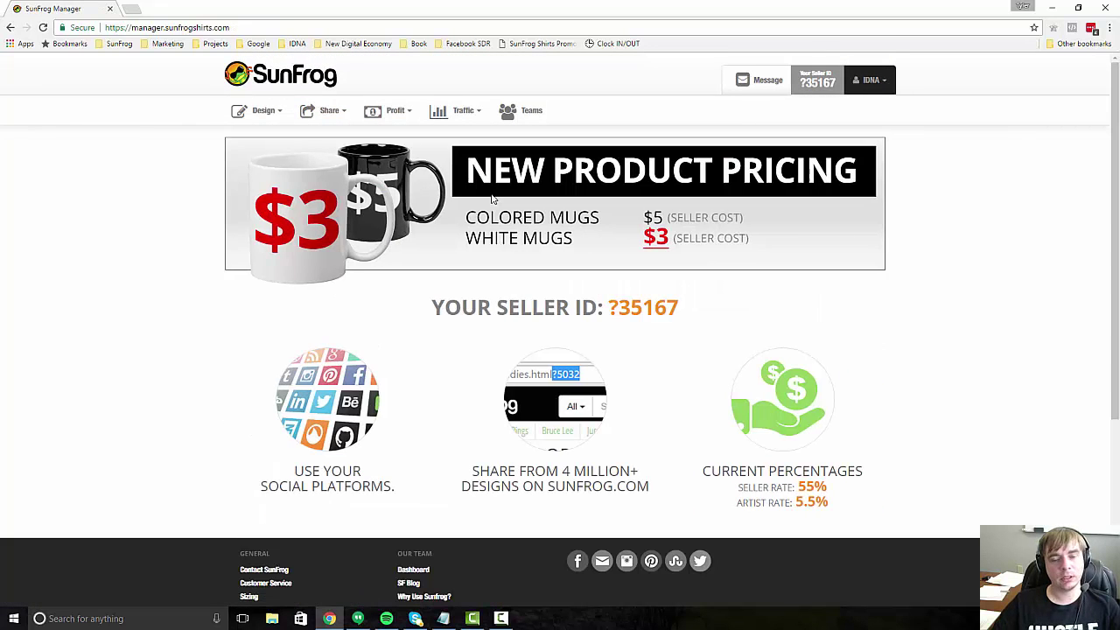